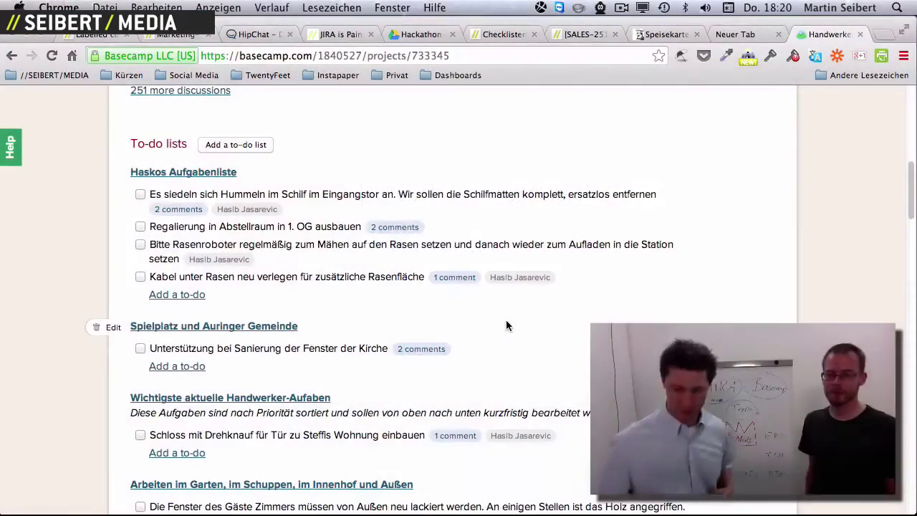
# Open the Projects overview and scroll through the alphabetical list of all projects.
pyautogui.scroll(10, 387, 301)
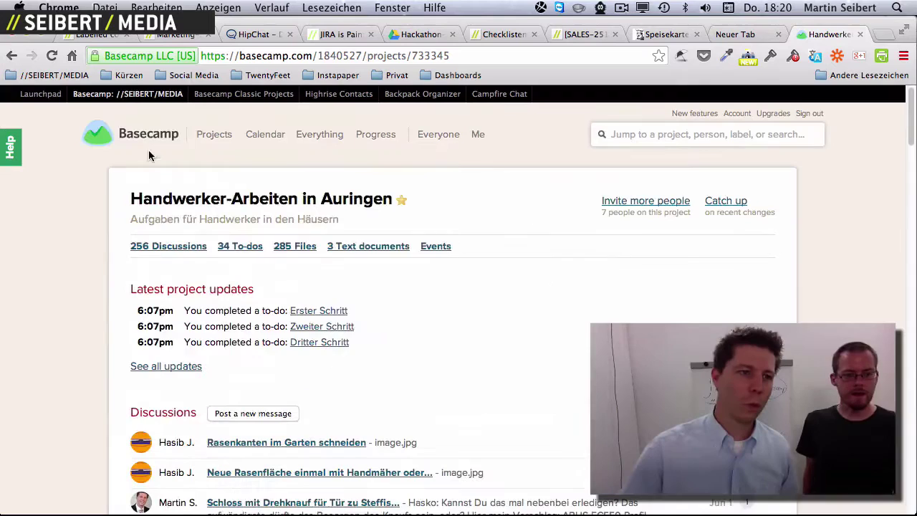
pyautogui.click(148, 134)
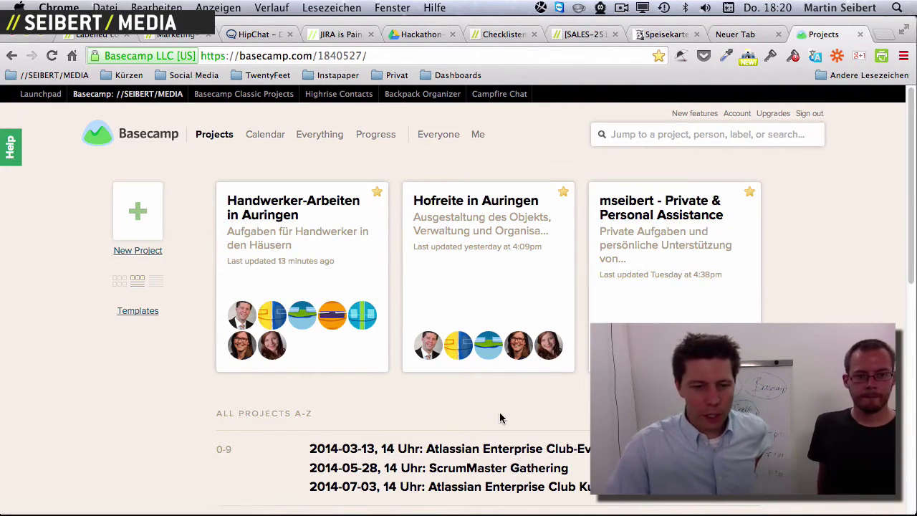
pyautogui.scroll(-5, 501, 412)
pyautogui.scroll(-2, 480, 402)
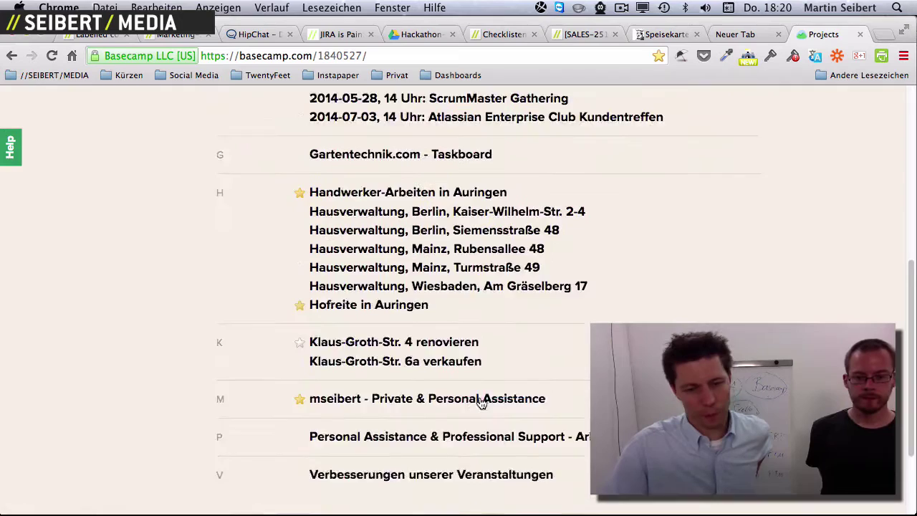
pyautogui.scroll(6, 480, 396)
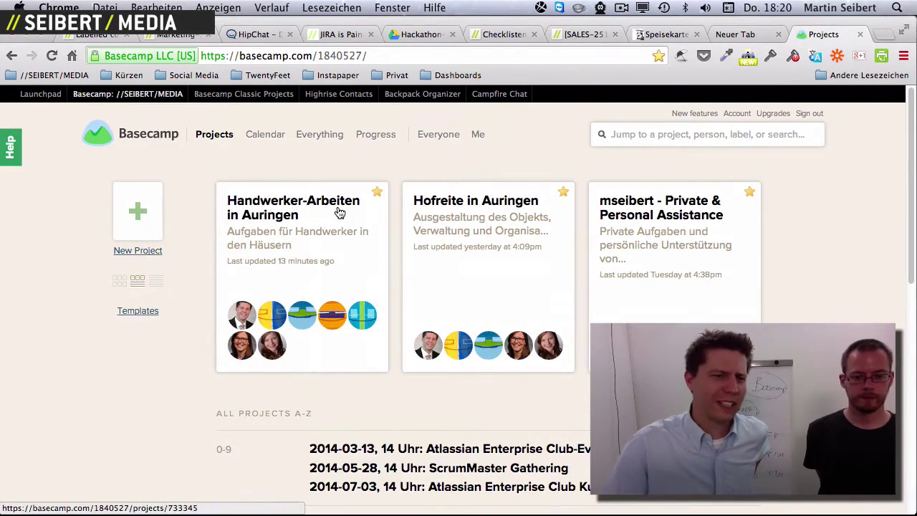
# Open the Handwerker-Arbeiten in Auringen project and scroll through its page.
pyautogui.click(271, 208)
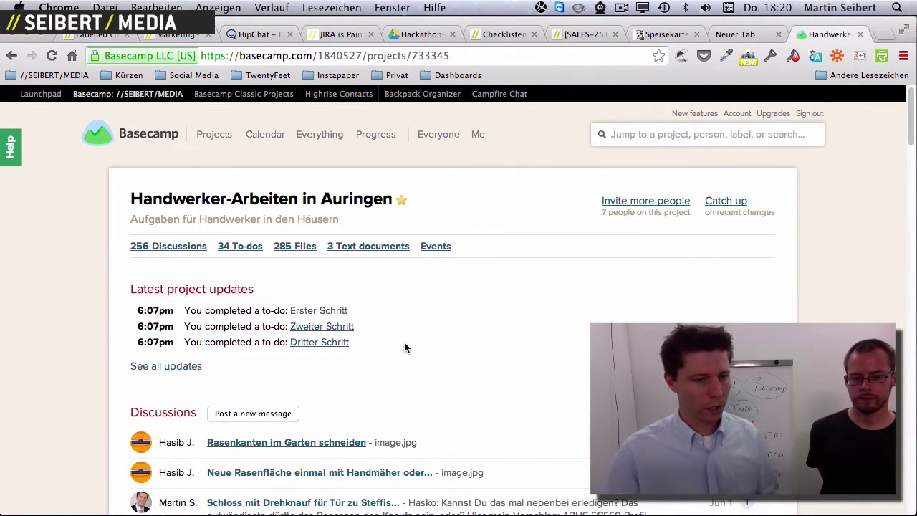
pyautogui.scroll(-2, 404, 342)
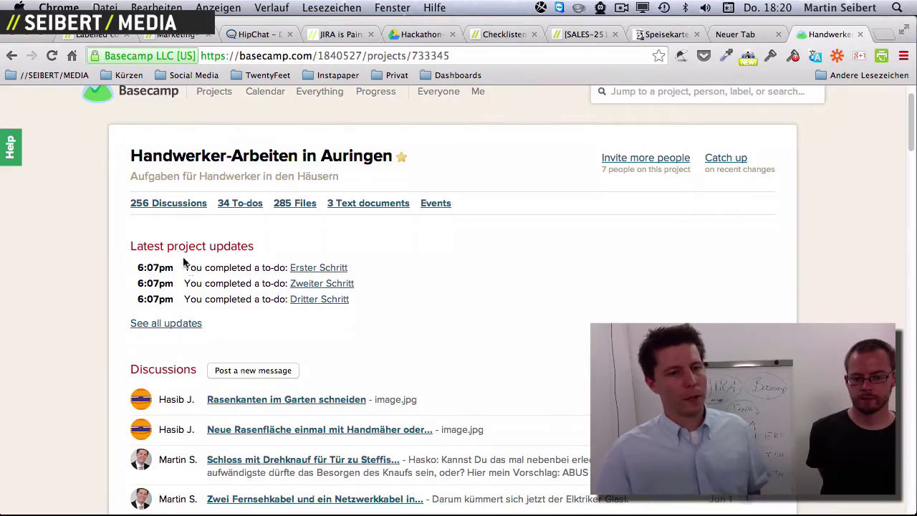
pyautogui.scroll(-10, 179, 380)
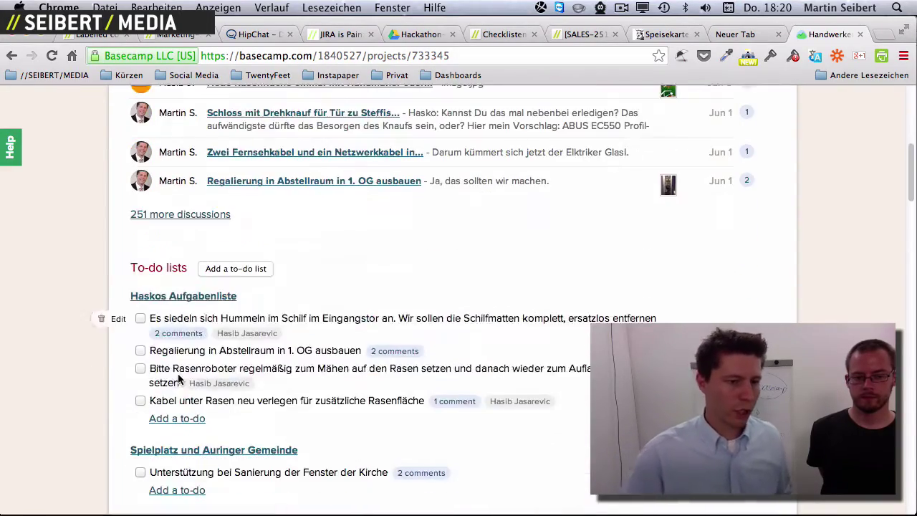
pyautogui.scroll(-20, 172, 313)
pyautogui.scroll(-20, 173, 312)
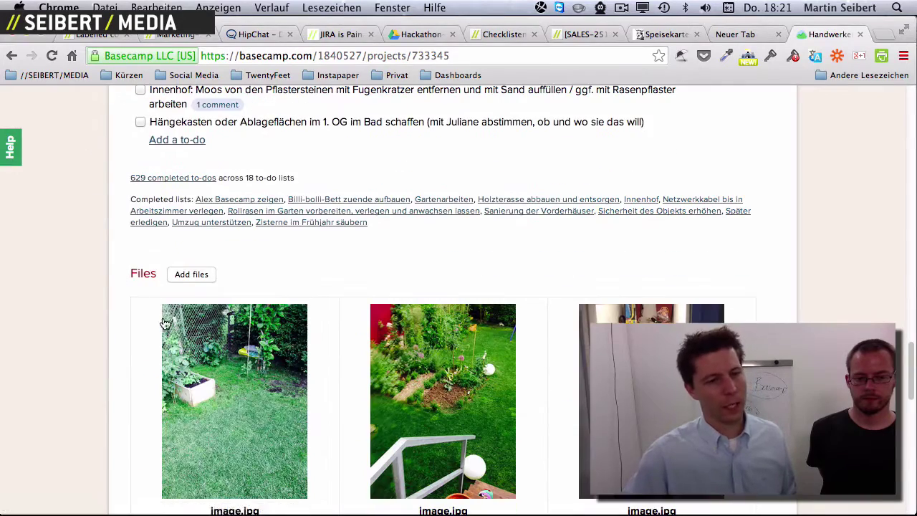
pyautogui.scroll(-17, 164, 324)
pyautogui.scroll(-5, 162, 312)
pyautogui.scroll(2, 162, 327)
pyautogui.scroll(-2, 287, 351)
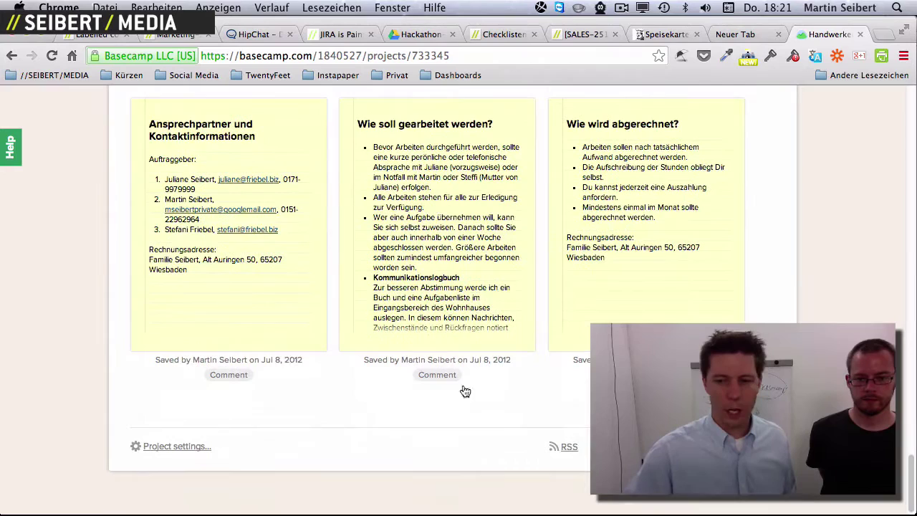
# View the add-content-by-email info, then return to the Handwerker-Arbeiten project page.
pyautogui.click(307, 446)
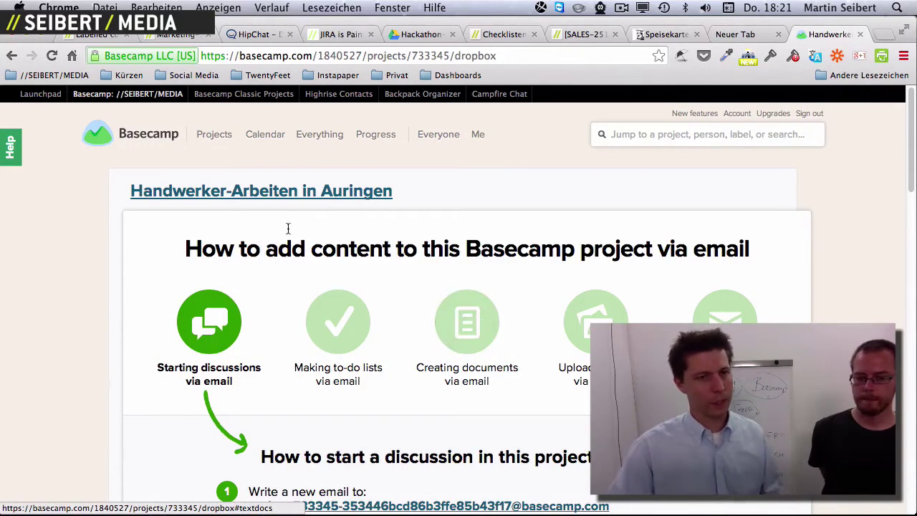
pyautogui.click(294, 192)
pyautogui.scroll(5, 329, 344)
pyautogui.scroll(10, 325, 355)
pyautogui.scroll(-2, 327, 328)
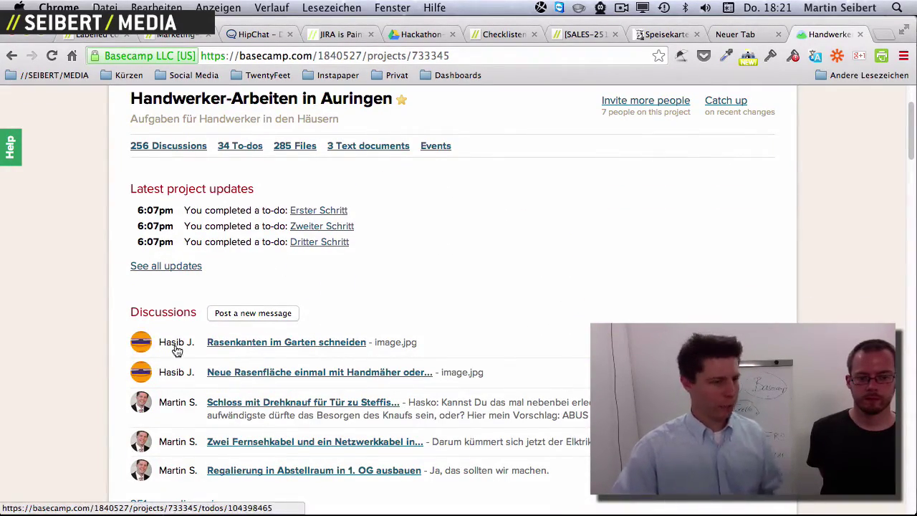
# Open the Rasenkanten im Garten schneiden to-do and read through it.
pyautogui.click(251, 344)
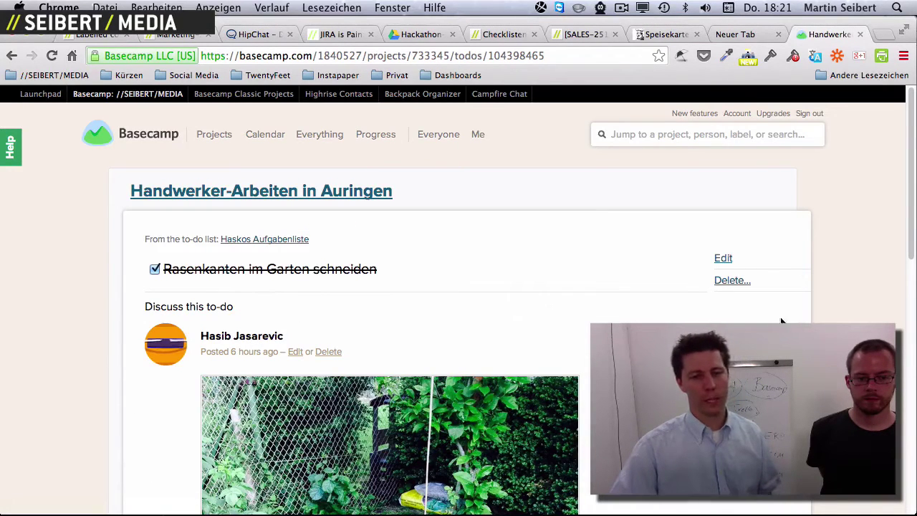
pyautogui.scroll(-5, 581, 412)
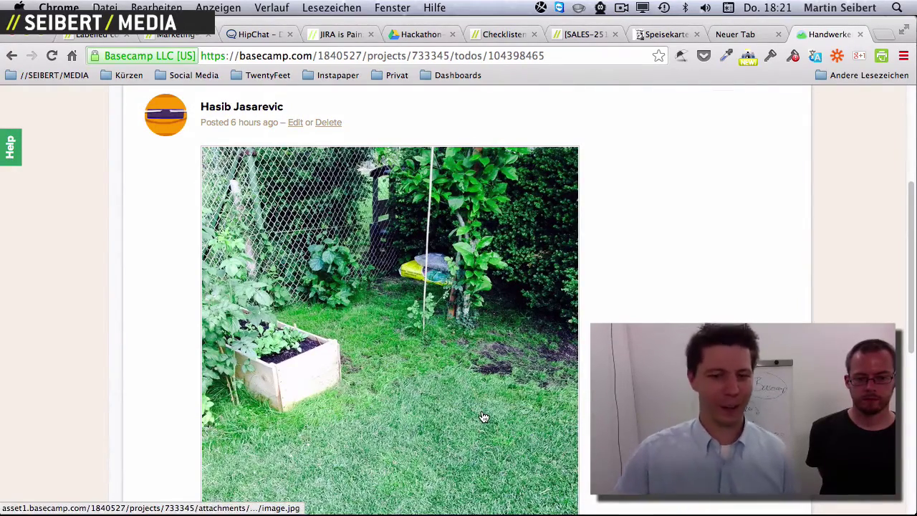
pyautogui.scroll(-1, 486, 412)
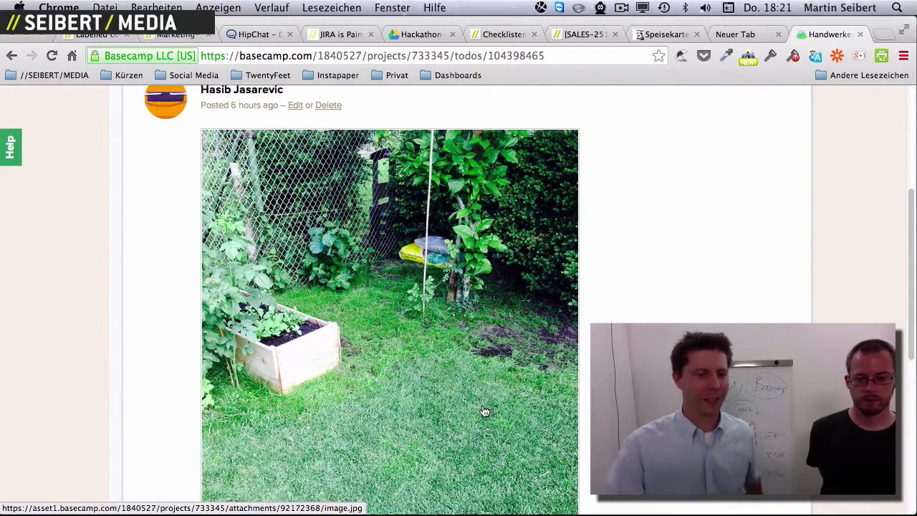
pyautogui.scroll(-10, 484, 411)
pyautogui.scroll(10, 483, 401)
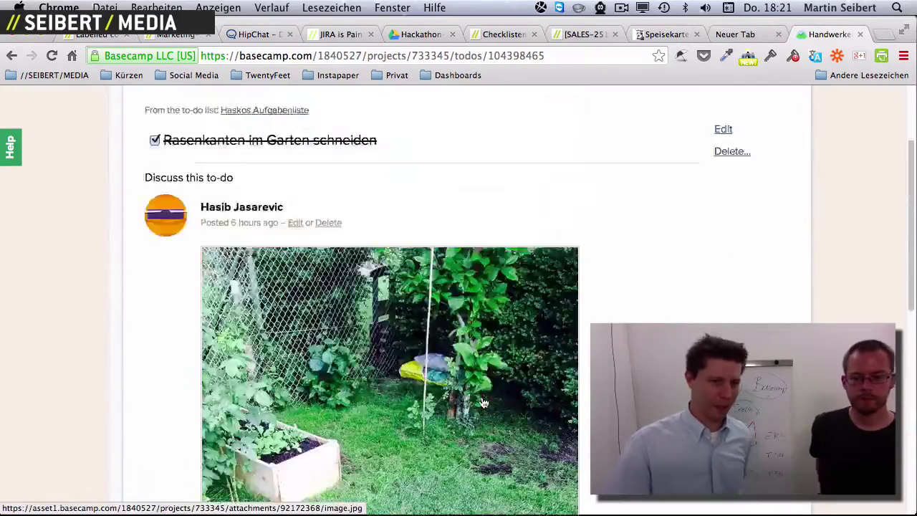
pyautogui.scroll(5, 484, 404)
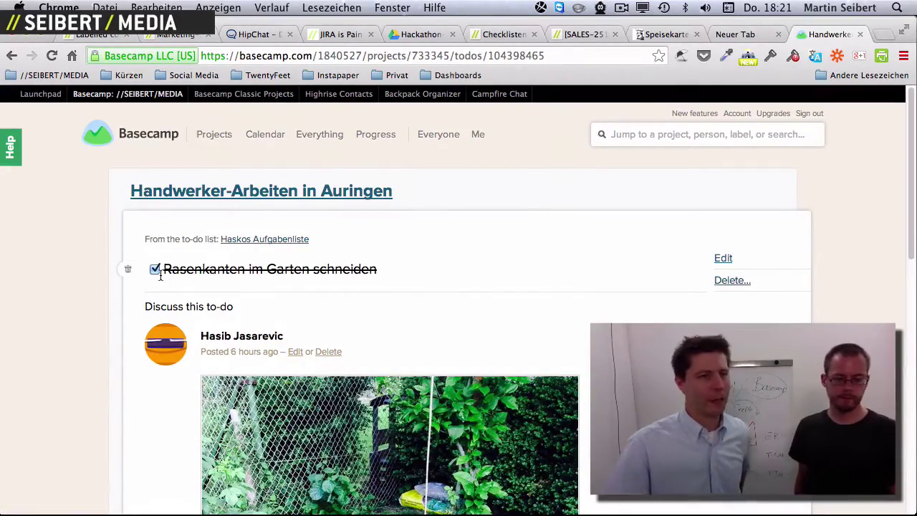
pyautogui.scroll(-10, 214, 307)
pyautogui.scroll(7, 286, 365)
pyautogui.scroll(2, 227, 139)
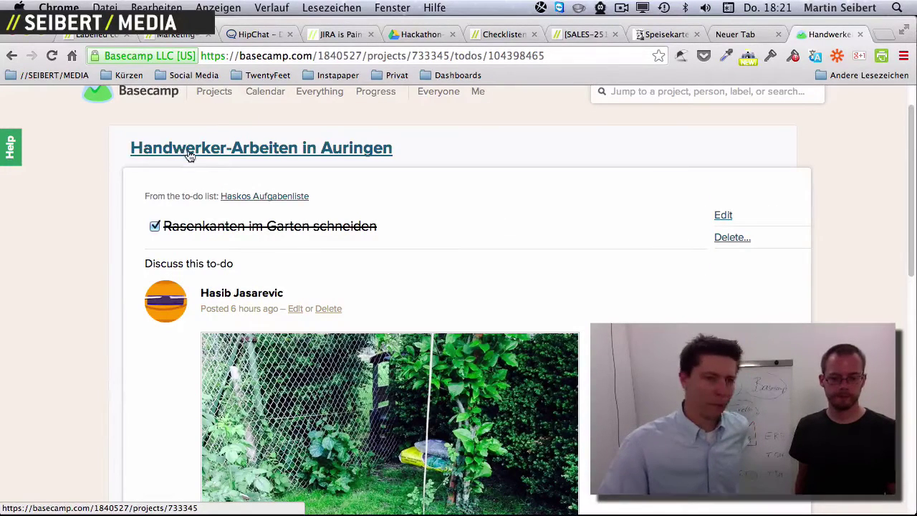
# Go to the Haskos Aufgabenliste to-do list and look over its items.
pyautogui.click(250, 197)
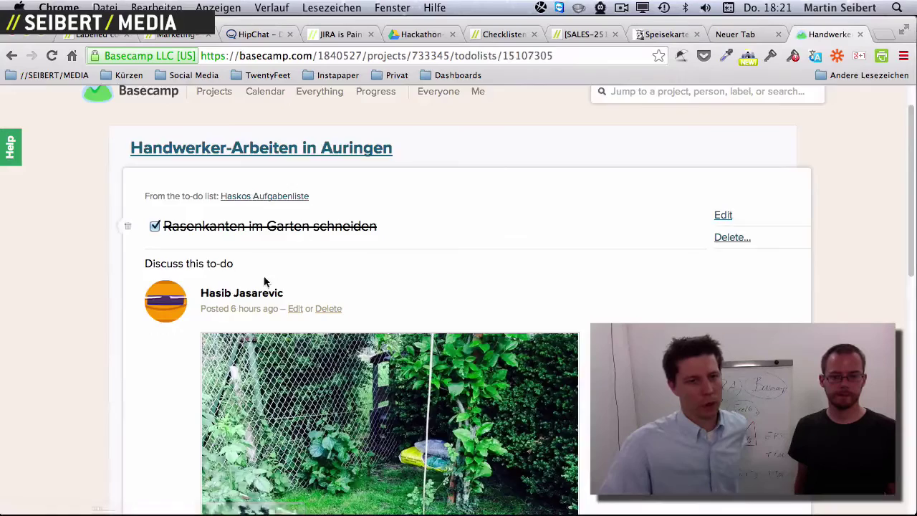
pyautogui.scroll(-3, 275, 350)
pyautogui.scroll(1, 265, 348)
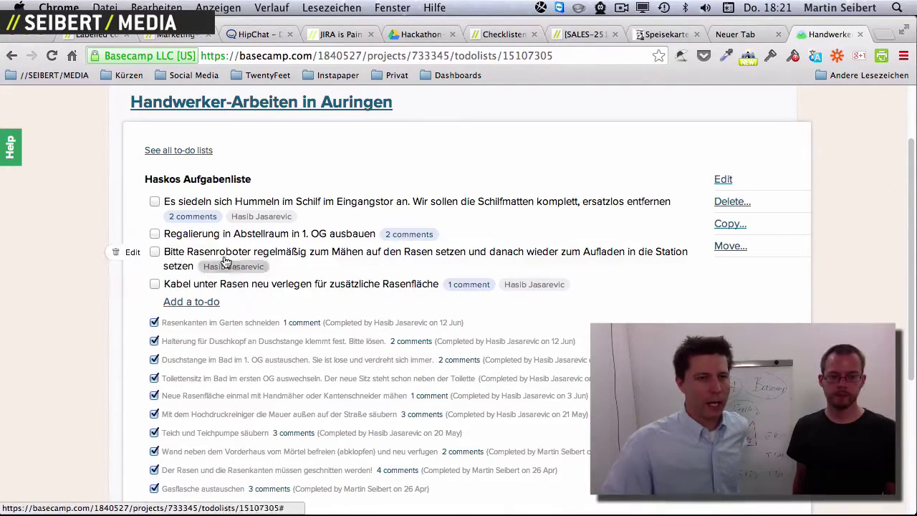
# Create a new to-do list titled 'Show alex how Basecamp rocks'.
pyautogui.click(184, 150)
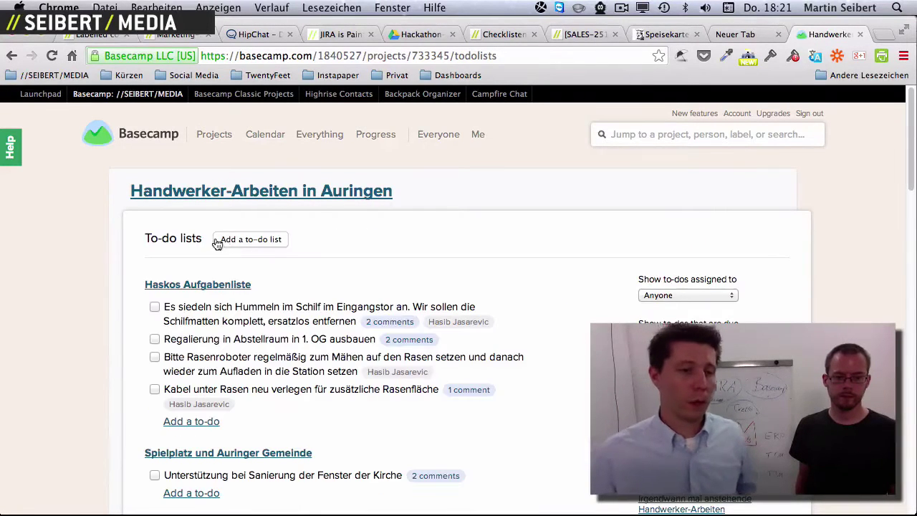
pyautogui.click(236, 242)
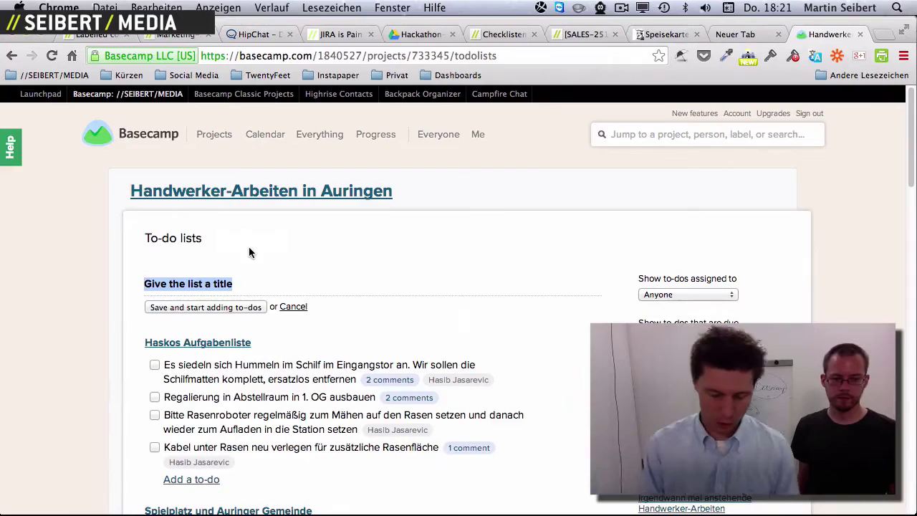
pyautogui.write('Show alex')
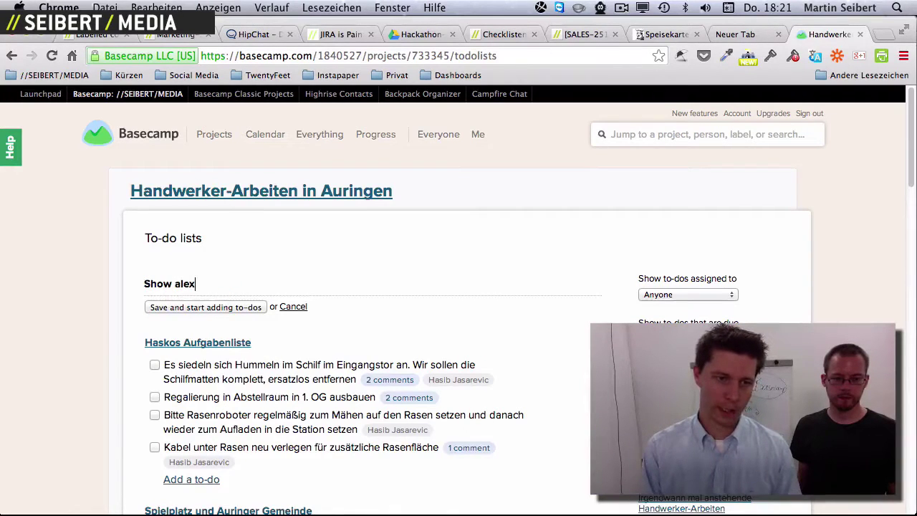
pyautogui.write(' how Basecommp rocks')
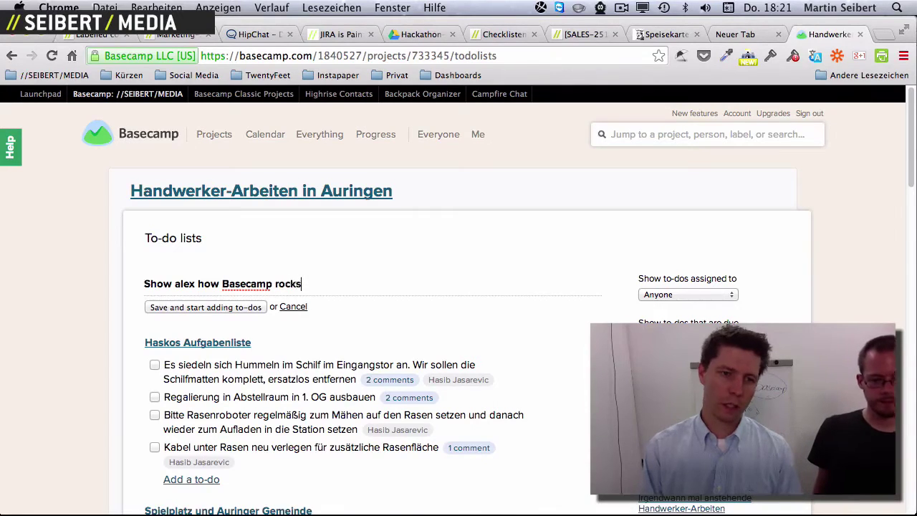
pyautogui.press('Return')
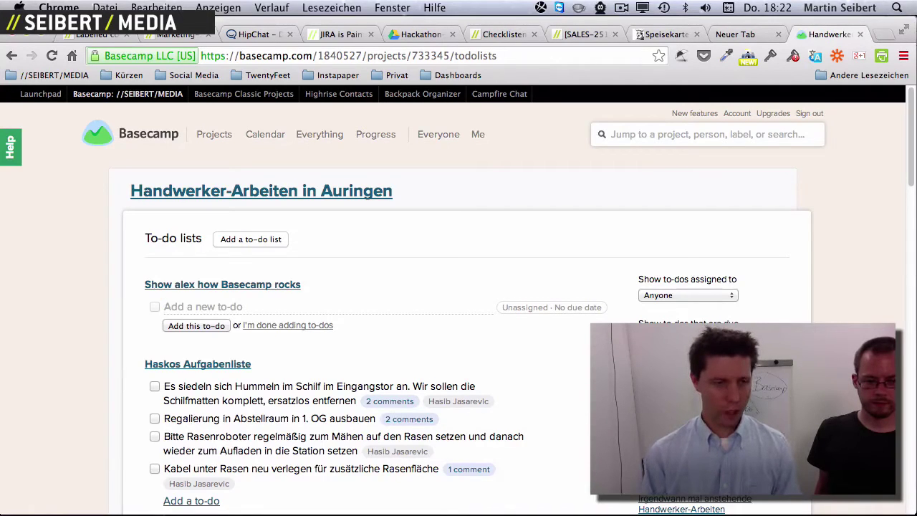
# Add the to-dos First step, Second step and Third step to the list.
pyautogui.write('Fri')
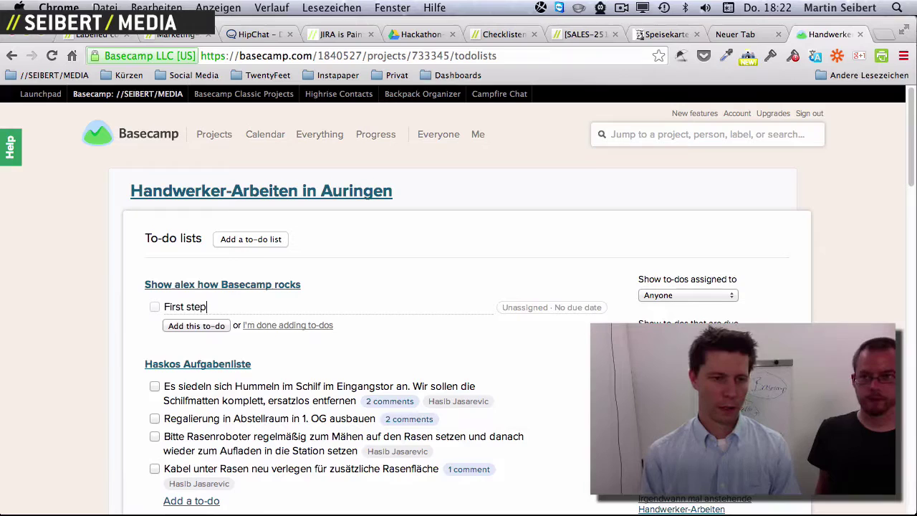
pyautogui.press('Return')
pyautogui.write('Se')
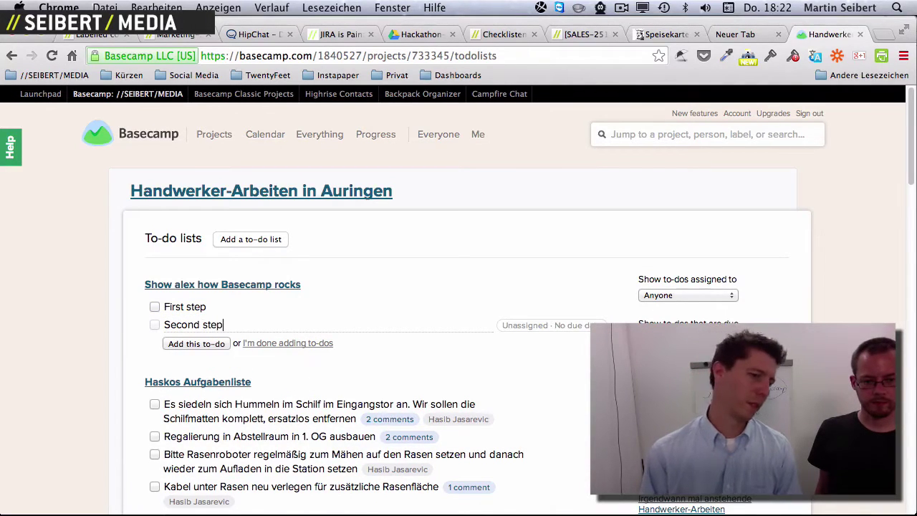
pyautogui.write('cond step')
pyautogui.press('Return')
pyautogui.write('Third step')
pyautogui.press('Return')
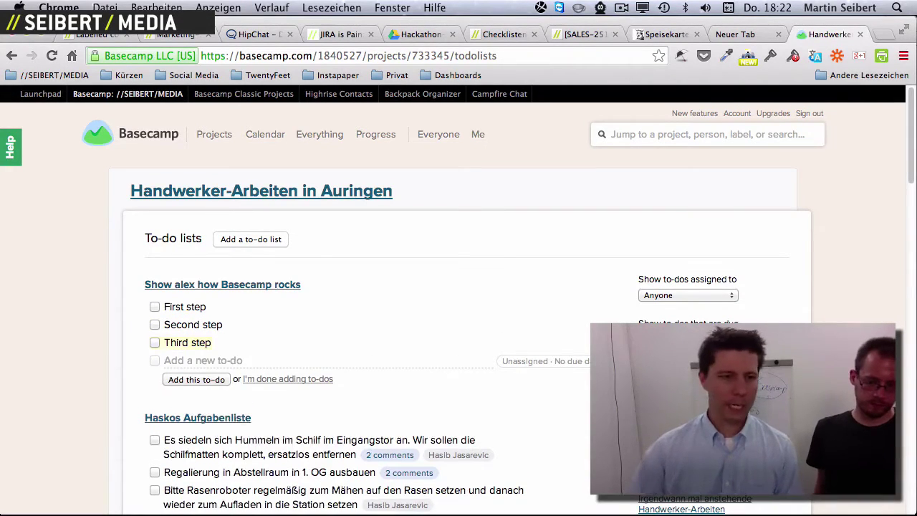
# Assign First step to yourself, make Second step due June 24, and open Second step.
pyautogui.click(238, 306)
pyautogui.click(326, 306)
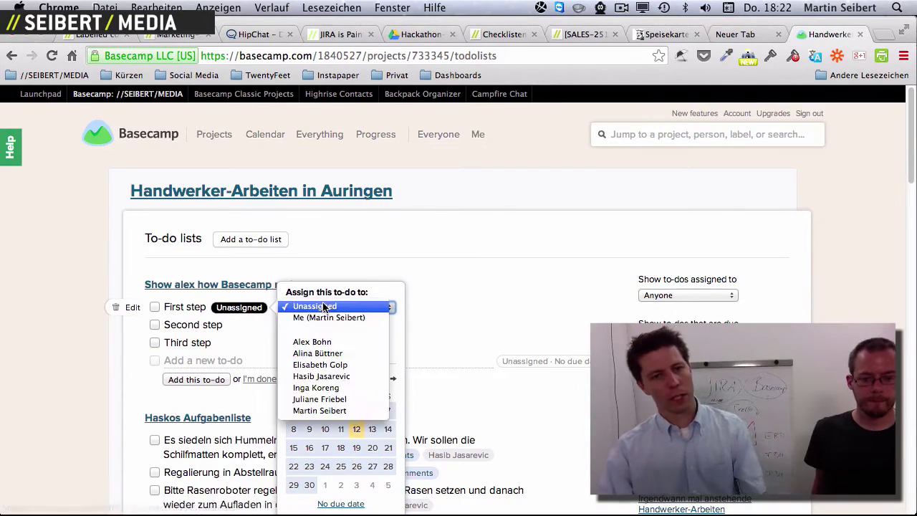
pyautogui.click(326, 317)
pyautogui.click(245, 326)
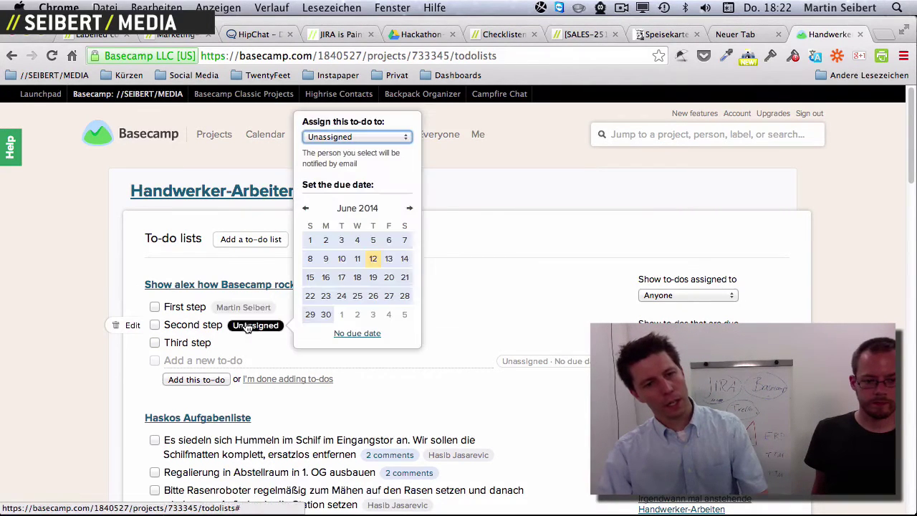
pyautogui.click(342, 295)
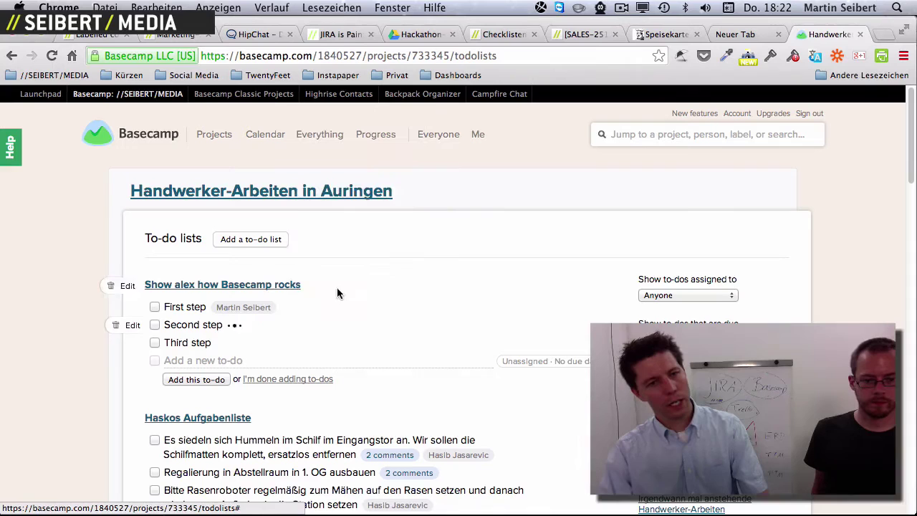
pyautogui.click(192, 325)
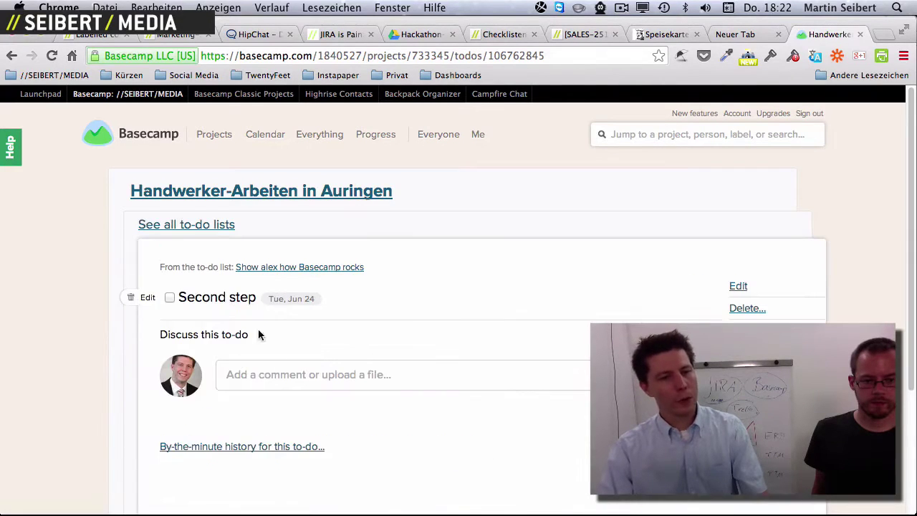
# Write a comment 'artsadrt' with bullets 'ssfgsdfh' and 'ghkfhjk' on Second step.
pyautogui.click(285, 374)
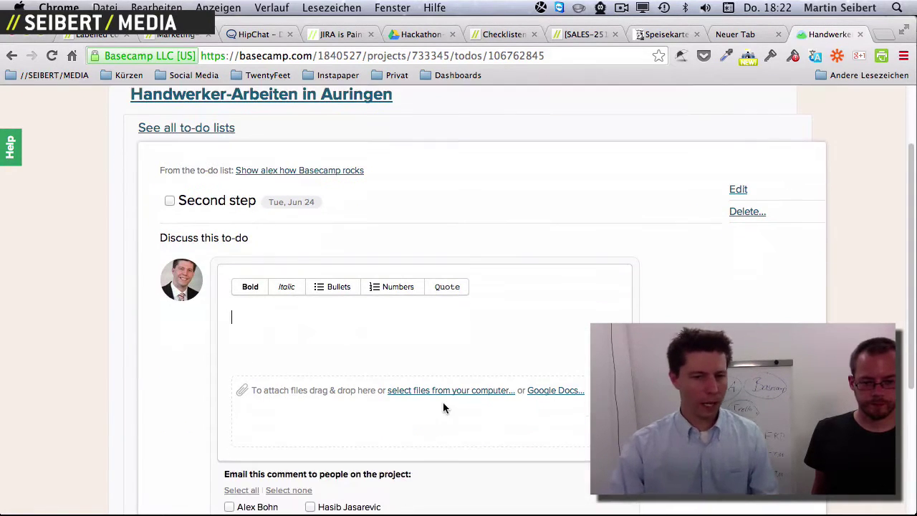
pyautogui.write('artsadrt')
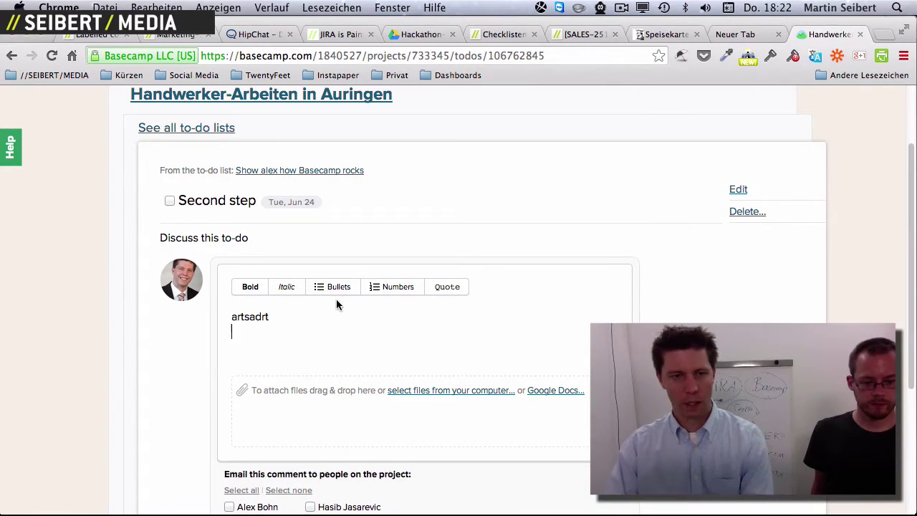
pyautogui.click(337, 288)
pyautogui.write('ssfgsdfh')
pyautogui.press('Return')
pyautogui.write('ghkfhjk')
pyautogui.scroll(-3, 319, 419)
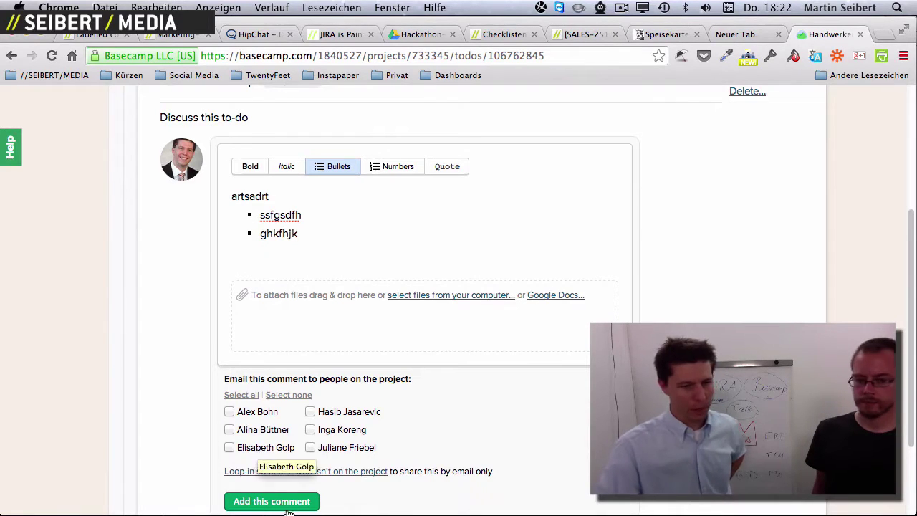
# Loop in an outside recipient by picking a suggested email address.
pyautogui.click(280, 473)
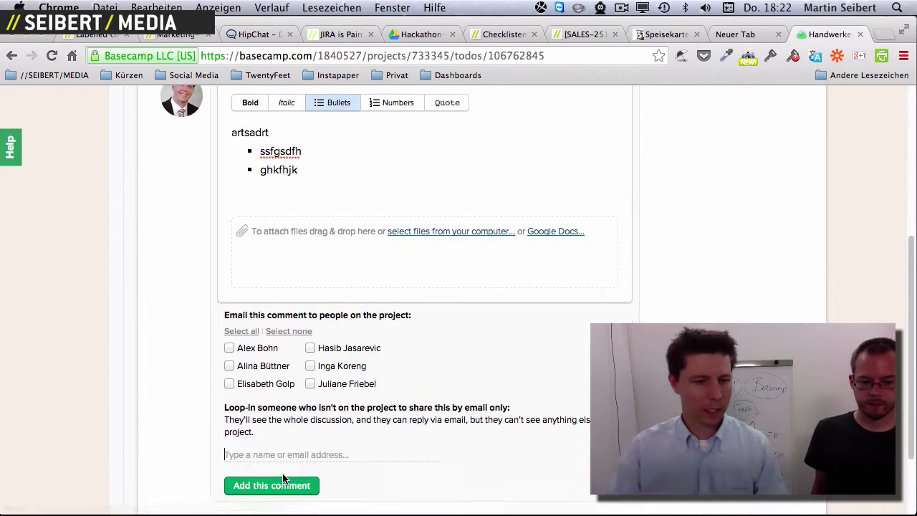
pyautogui.write('ha')
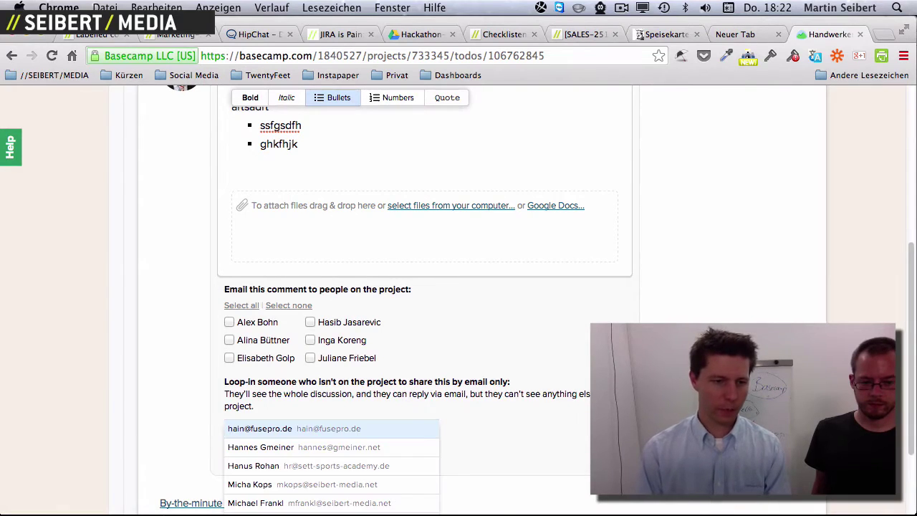
pyautogui.write('e')
pyautogui.press('BackSpace')
pyautogui.press('BackSpace')
pyautogui.press('BackSpace')
pyautogui.write('hei')
pyautogui.press('Down')
pyautogui.press('Return')
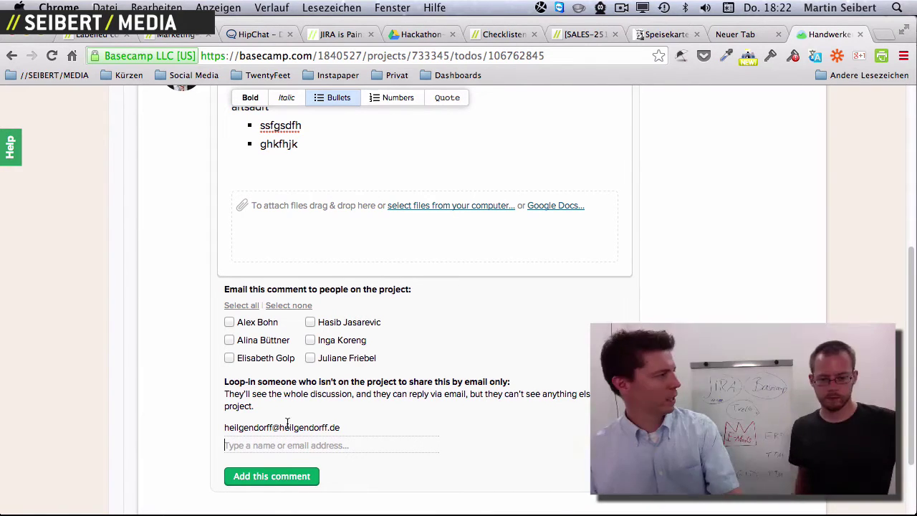
# Return to the project's to-do lists page.
pyautogui.scroll(3, 283, 437)
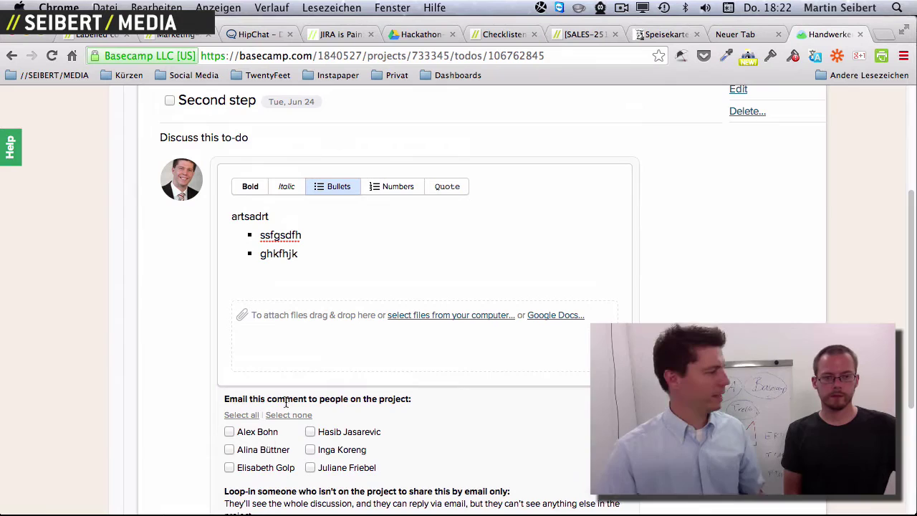
pyautogui.scroll(-5, 289, 412)
pyautogui.scroll(10, 301, 416)
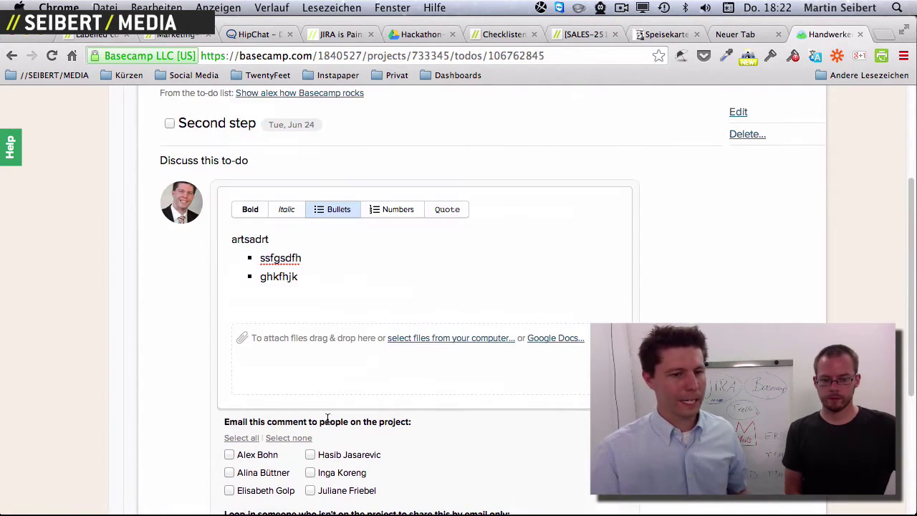
pyautogui.click(207, 225)
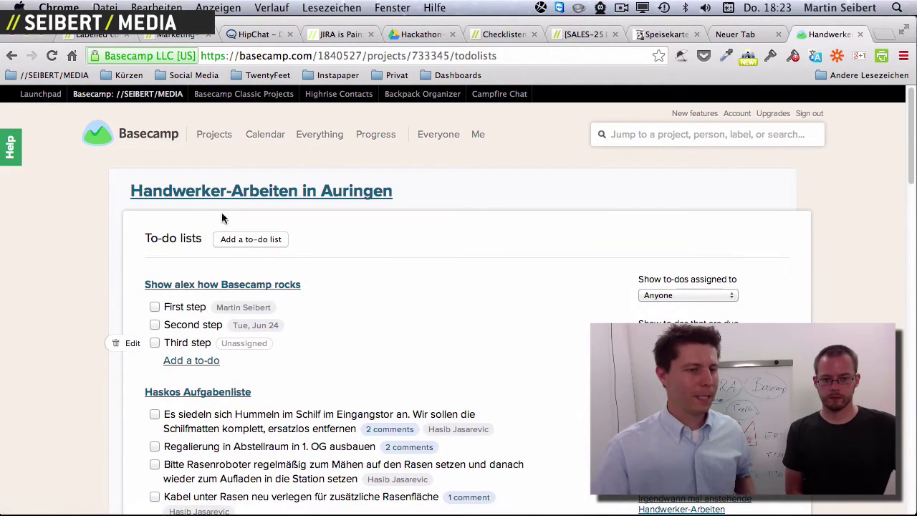
# Check off First step and Second step in 'Show alex how Basecamp rocks'.
pyautogui.click(155, 307)
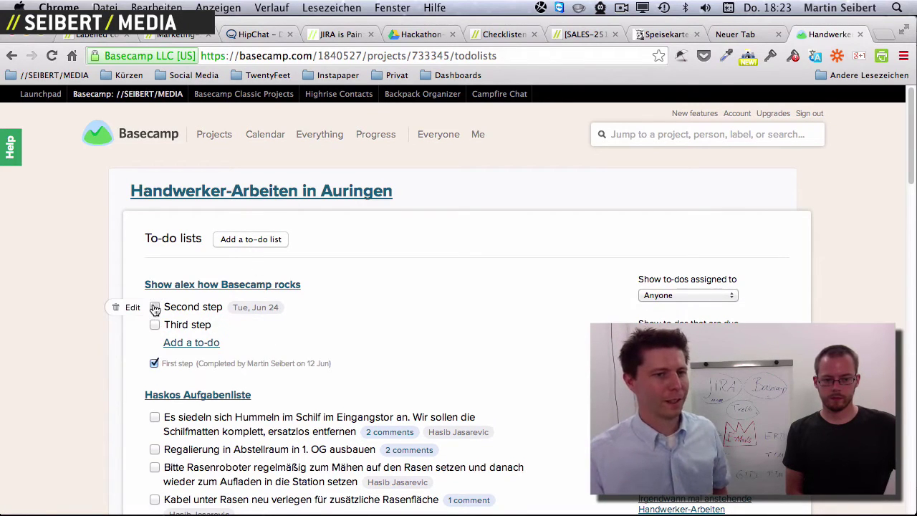
pyautogui.click(154, 364)
pyautogui.click(154, 310)
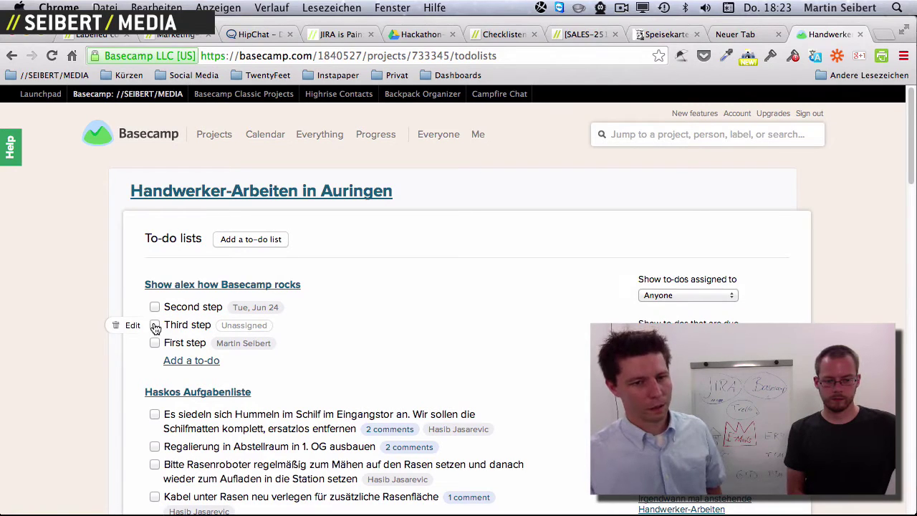
pyautogui.click(155, 325)
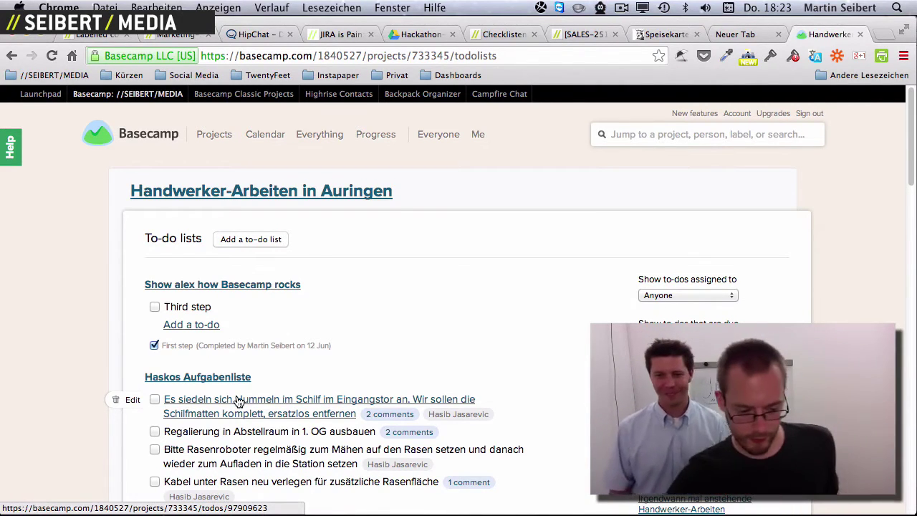
# Switch to the Trello board, scroll across the lists, and open the Startup Digest card.
pyautogui.moveTo(344, 510)
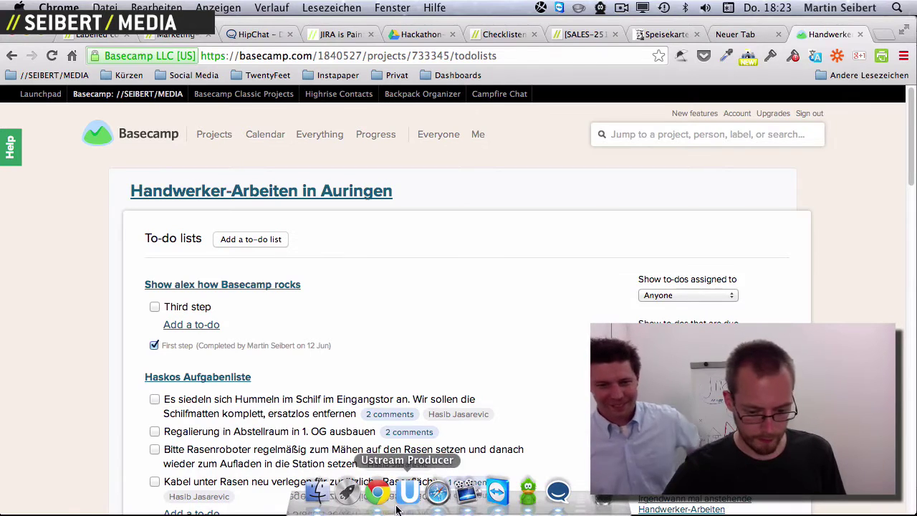
pyautogui.click(438, 493)
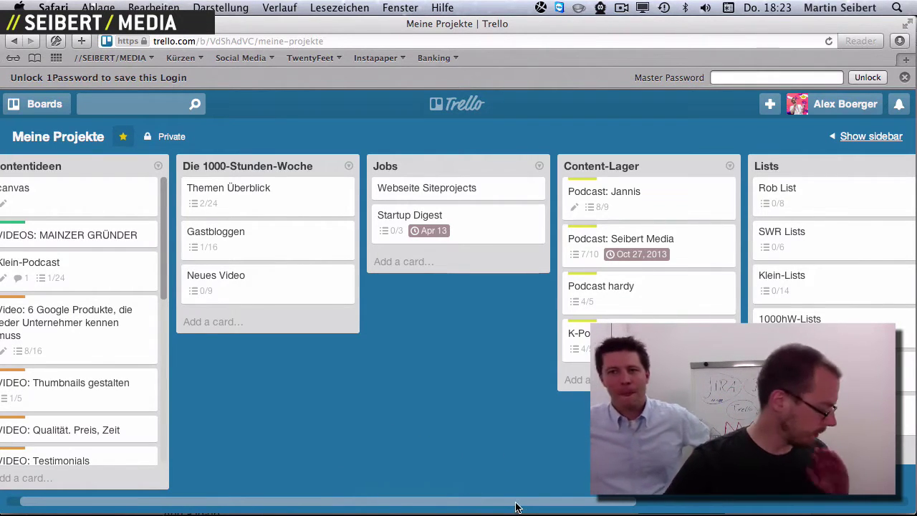
pyautogui.hscroll(1, 513, 504)
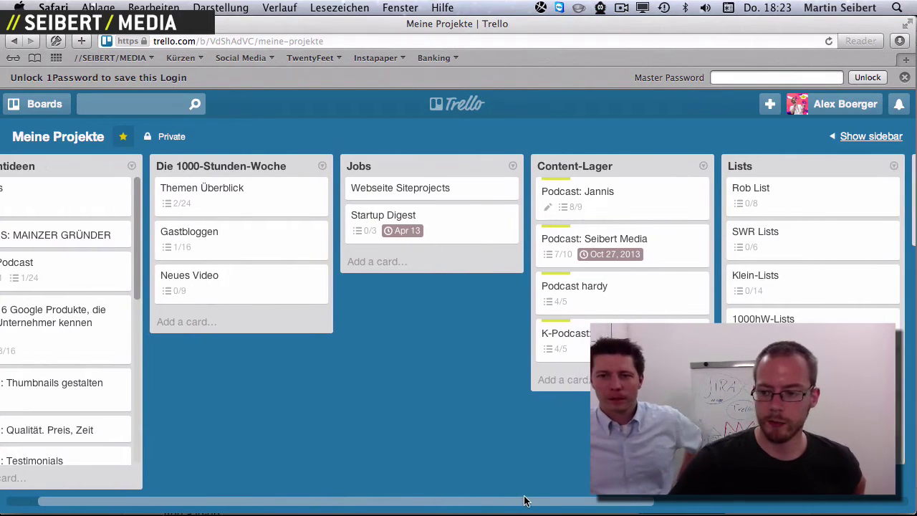
pyautogui.hscroll(-3, 531, 499)
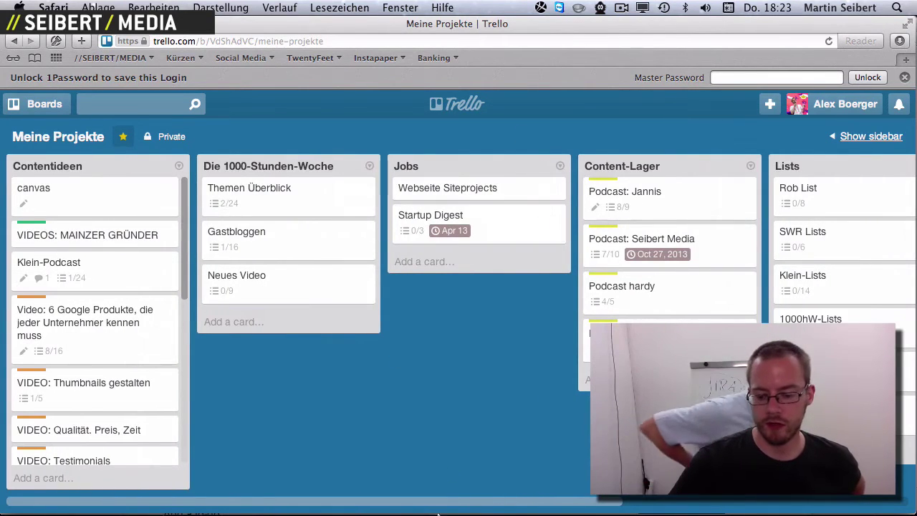
pyautogui.hscroll(1, 461, 505)
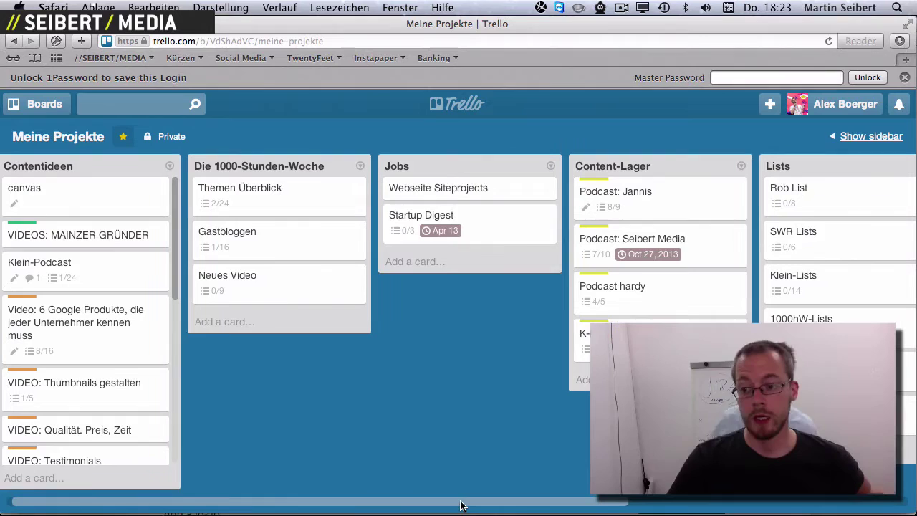
pyautogui.hscroll(1, 465, 505)
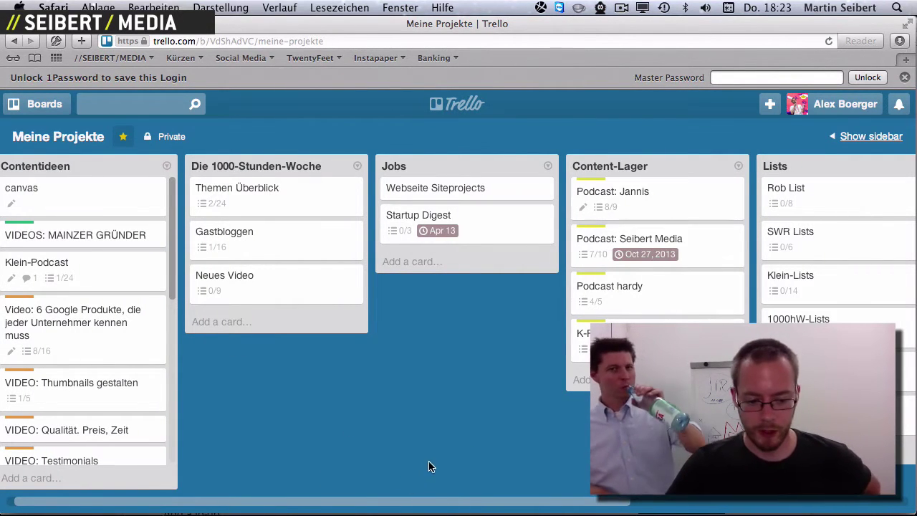
pyautogui.hscroll(1, 443, 507)
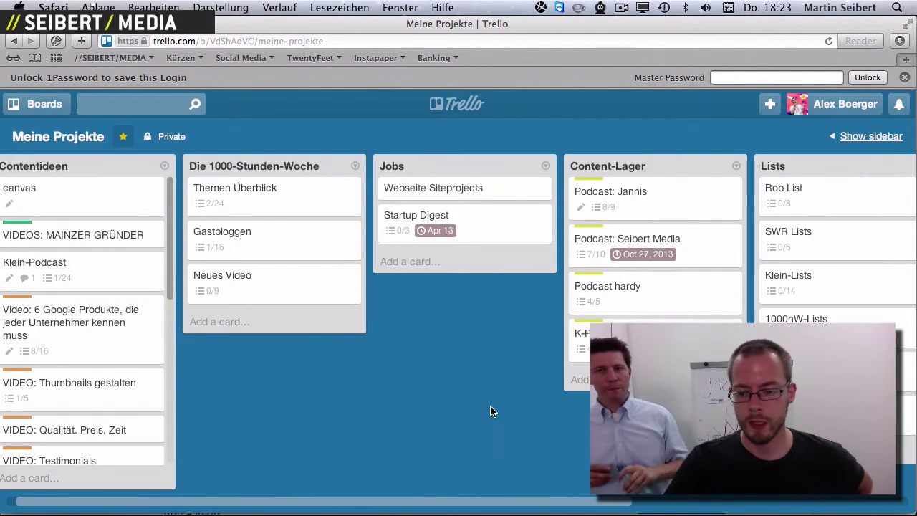
pyautogui.click(511, 233)
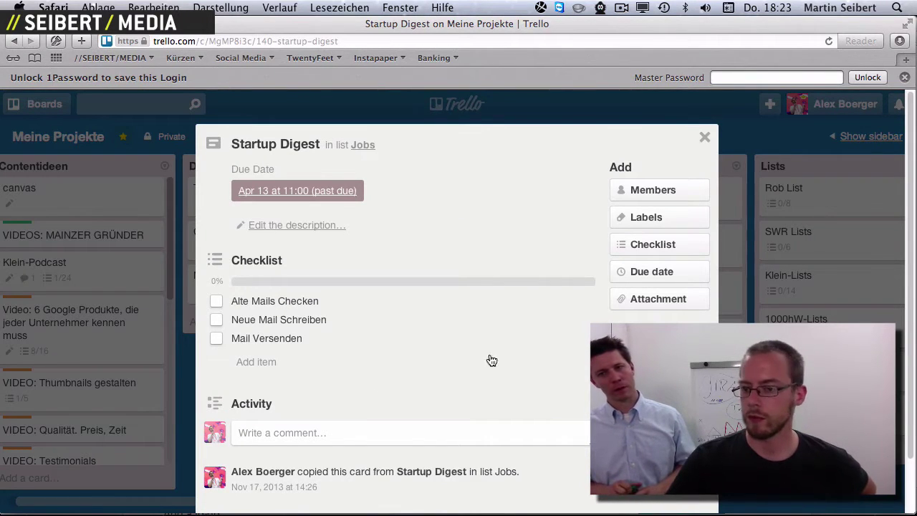
# Close Startup Digest, tick then untick Podcast hardy's Verbloggen item, and close the card.
pyautogui.click(704, 138)
pyautogui.click(651, 284)
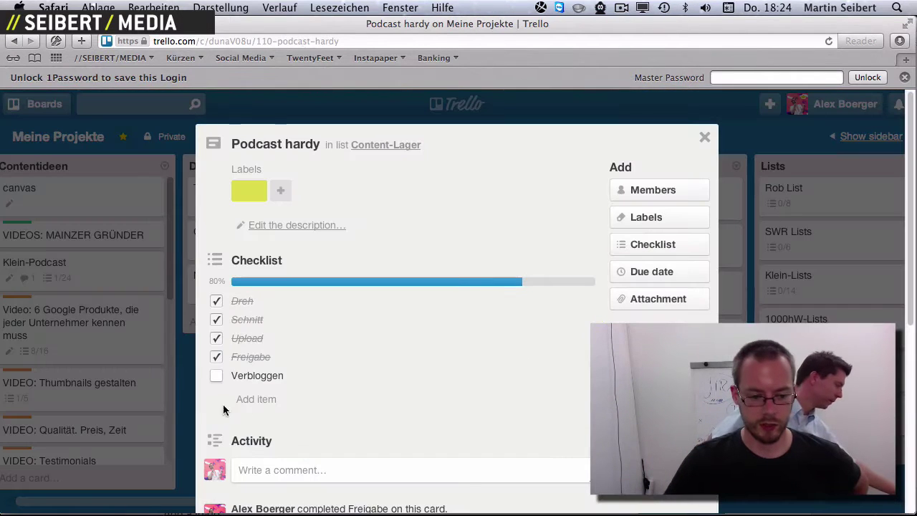
pyautogui.click(216, 376)
pyautogui.click(704, 137)
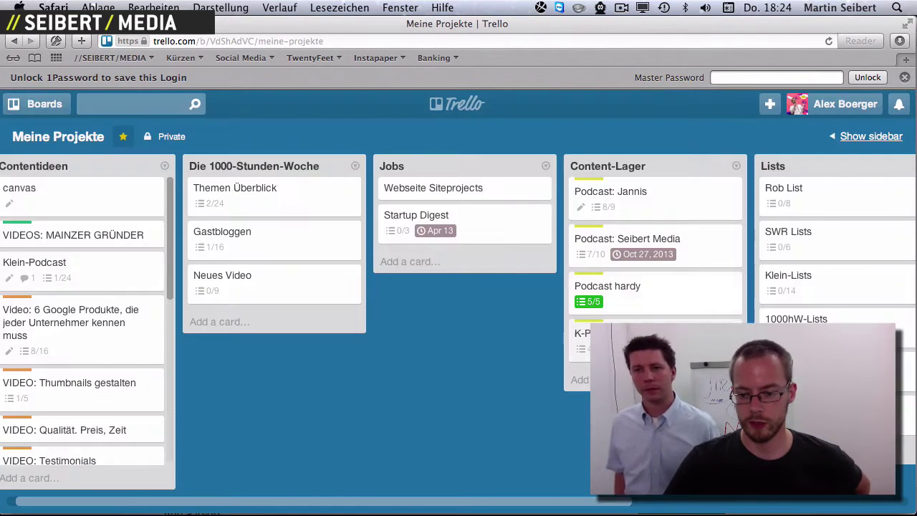
pyautogui.click(652, 290)
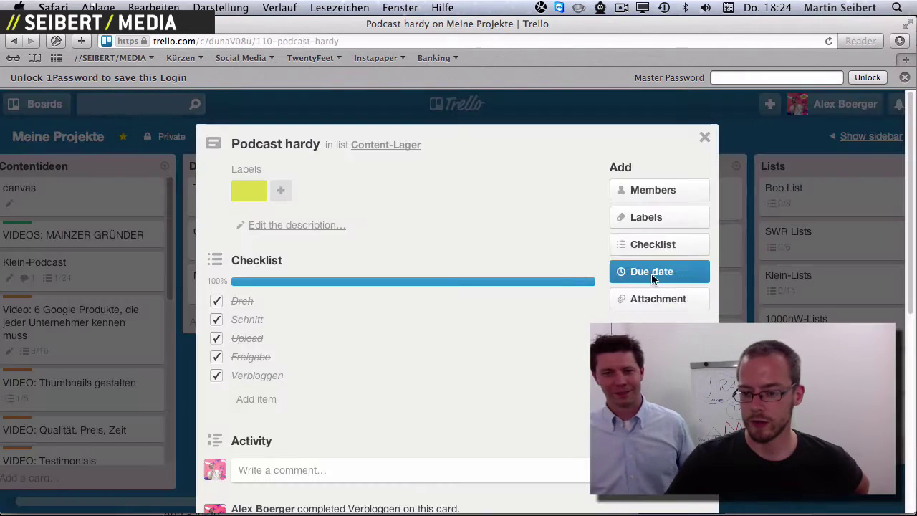
pyautogui.click(217, 376)
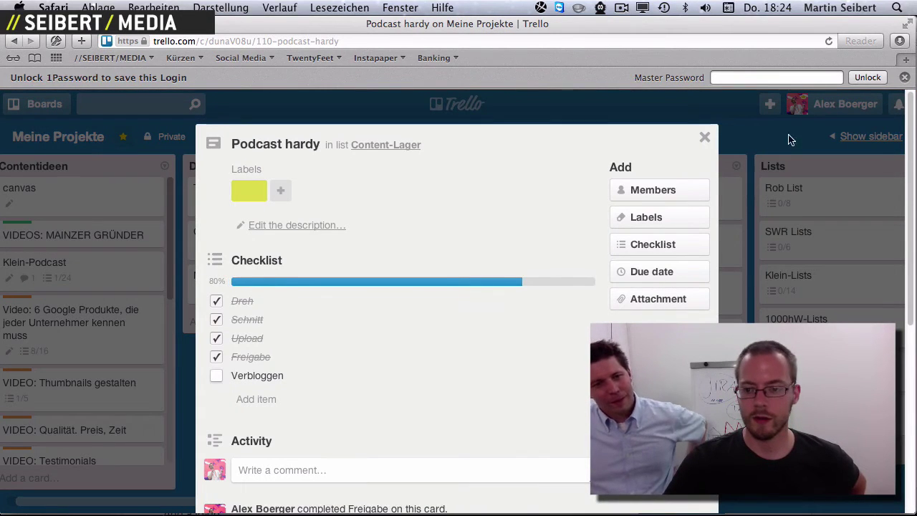
pyautogui.click(682, 193)
pyautogui.click(705, 139)
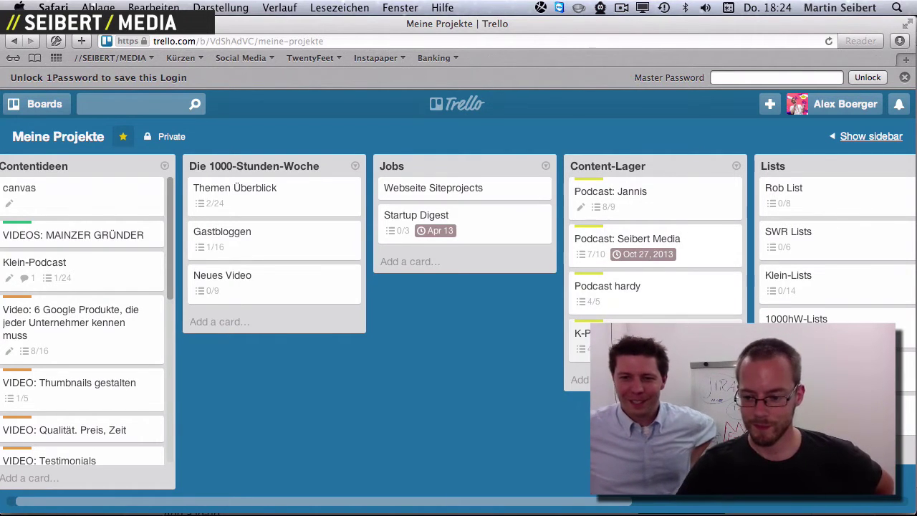
# Drag the Podcast hardy card below K-Podcast: Weinraum Wohnung in Content-Lager.
pyautogui.moveTo(684, 311); pyautogui.dragTo(514, 351)
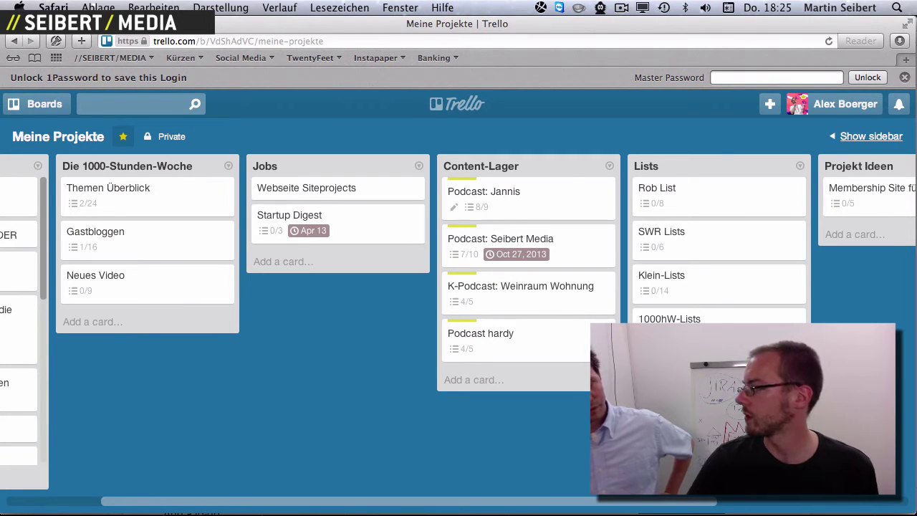
pyautogui.click(717, 363)
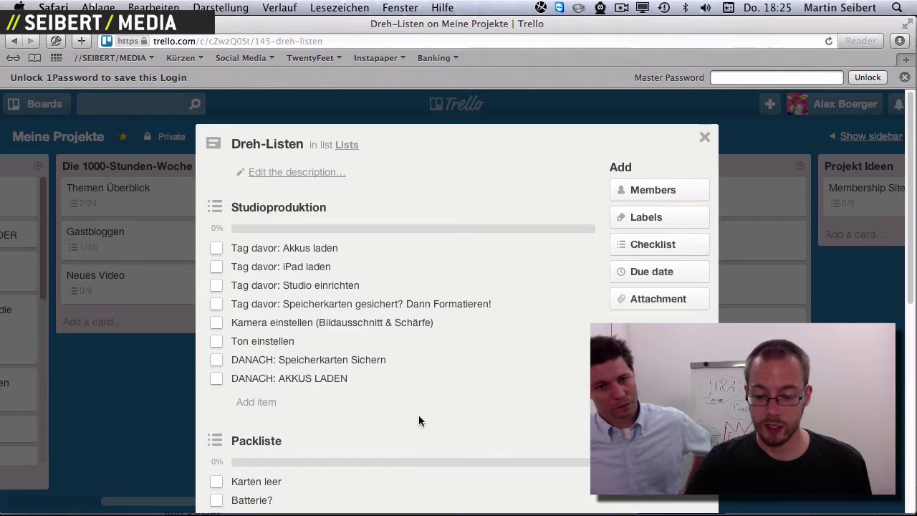
pyautogui.scroll(-5, 452, 412)
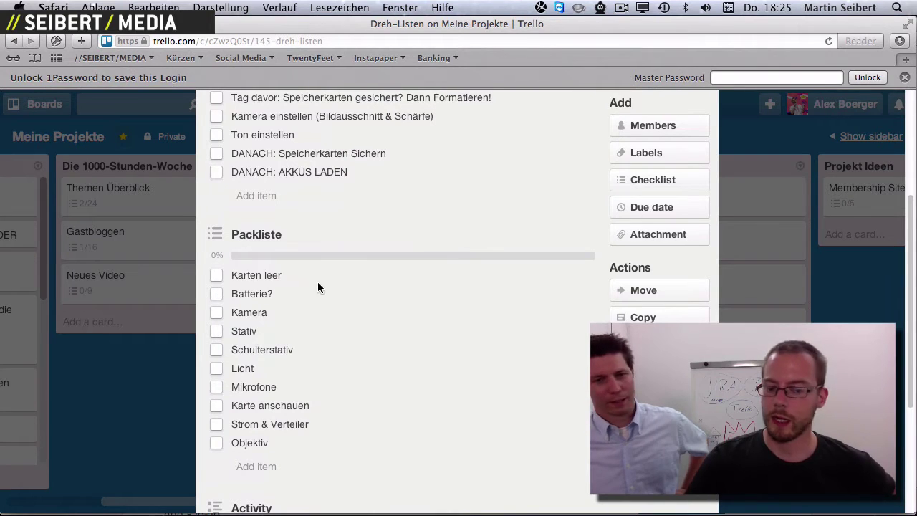
pyautogui.scroll(-1, 326, 297)
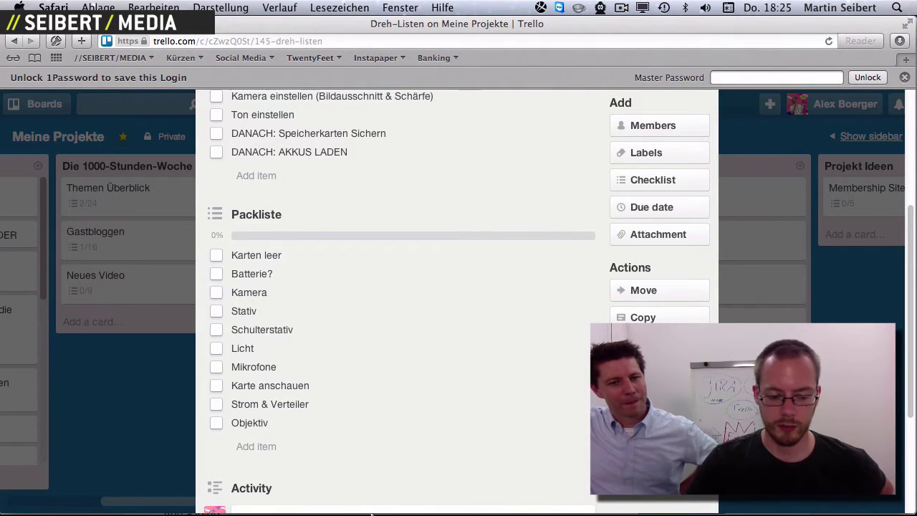
pyautogui.scroll(-1, 412, 396)
pyautogui.scroll(10, 411, 396)
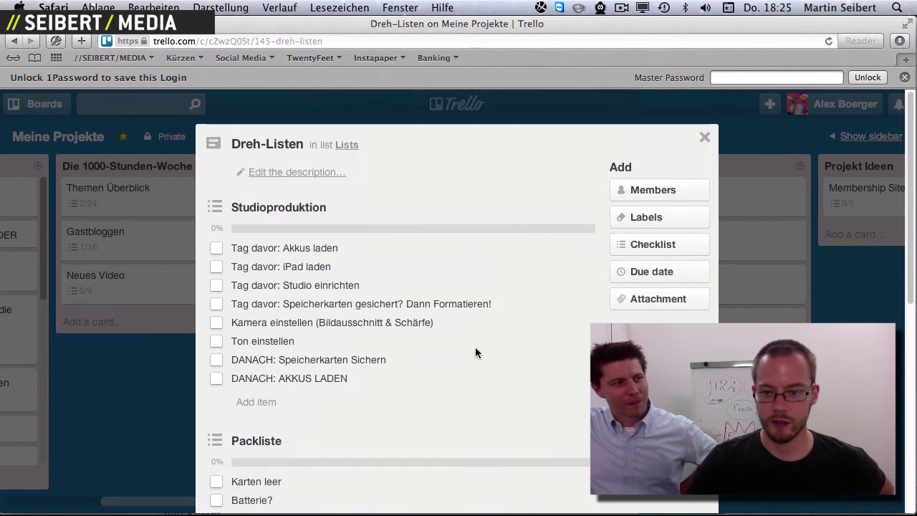
pyautogui.click(705, 139)
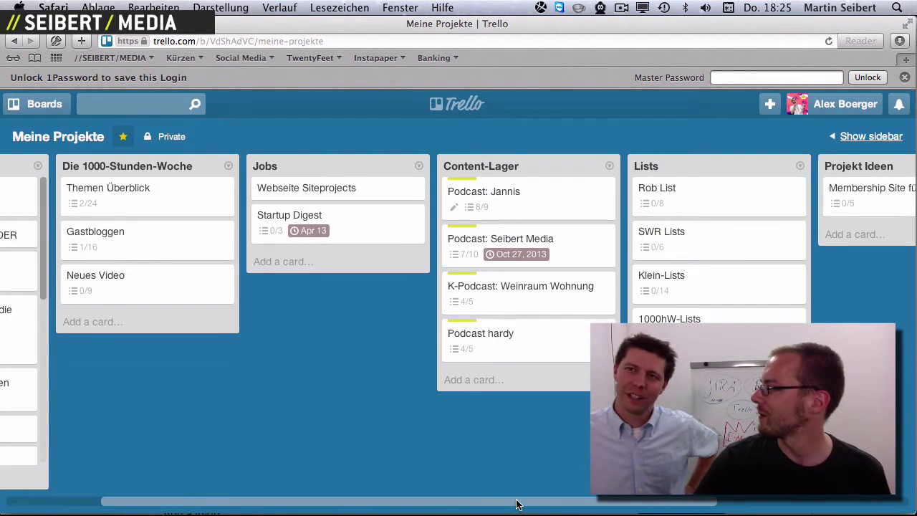
# Scroll the Trello board sideways, then switch to Chrome showing Basecamp's to-do lists.
pyautogui.moveTo(520, 504); pyautogui.dragTo(463, 507)
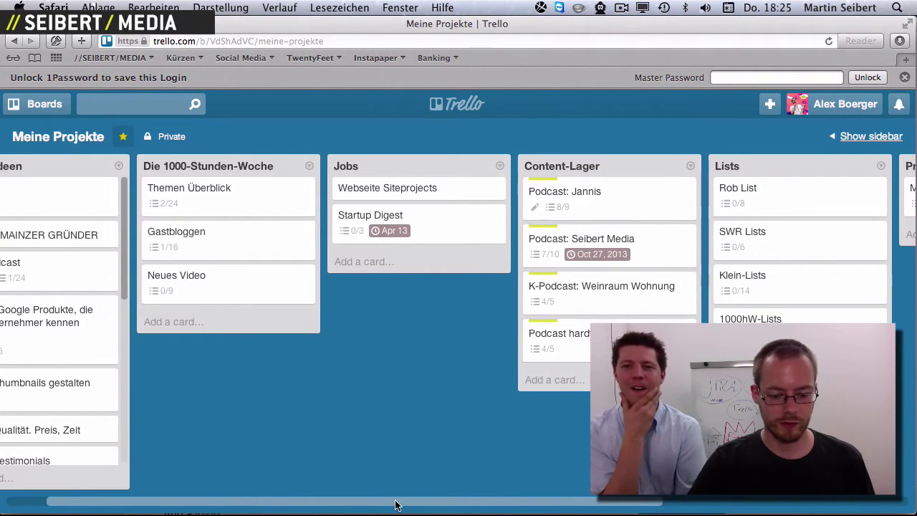
pyautogui.moveTo(323, 501)
pyautogui.mouseDown()
pyautogui.moveTo(308, 504)
pyautogui.moveTo(328, 500)
pyautogui.mouseUp()
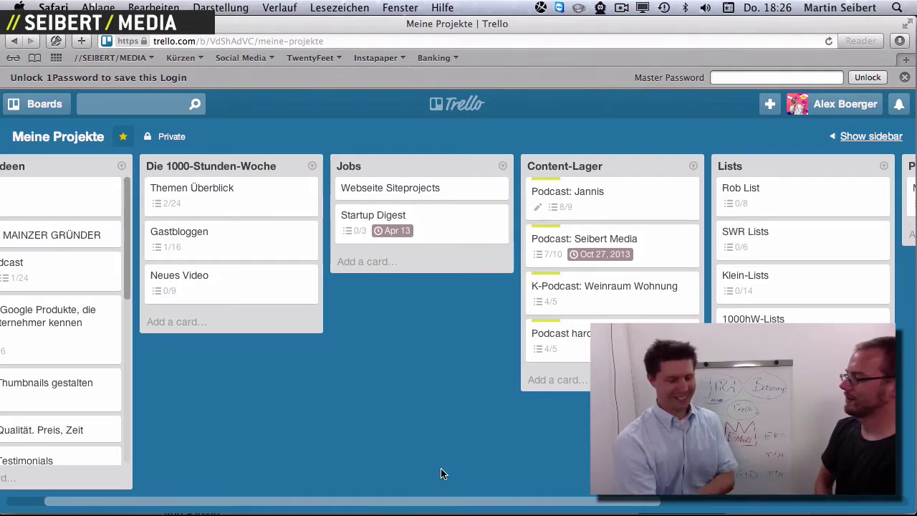
pyautogui.press('super+Tab')
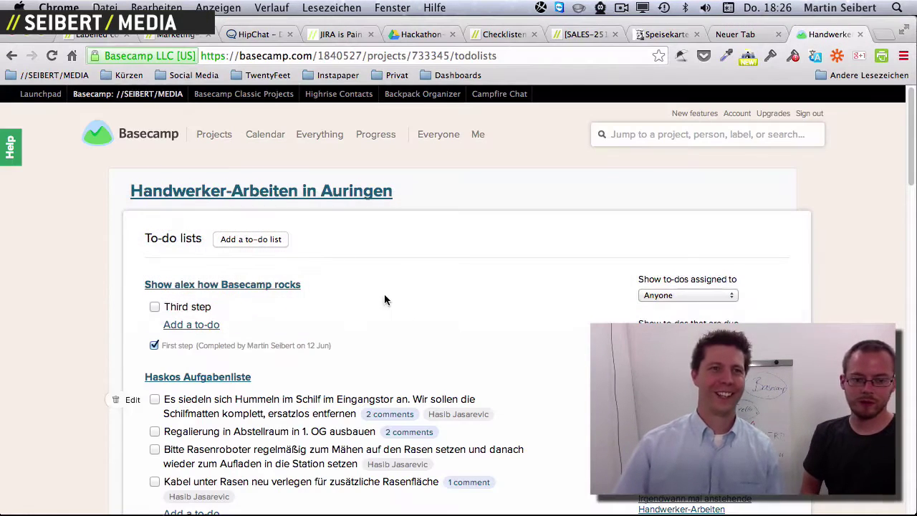
# Switch to JIRA, run Search for Issues, and highlight the 58,943-issue total.
pyautogui.click(574, 34)
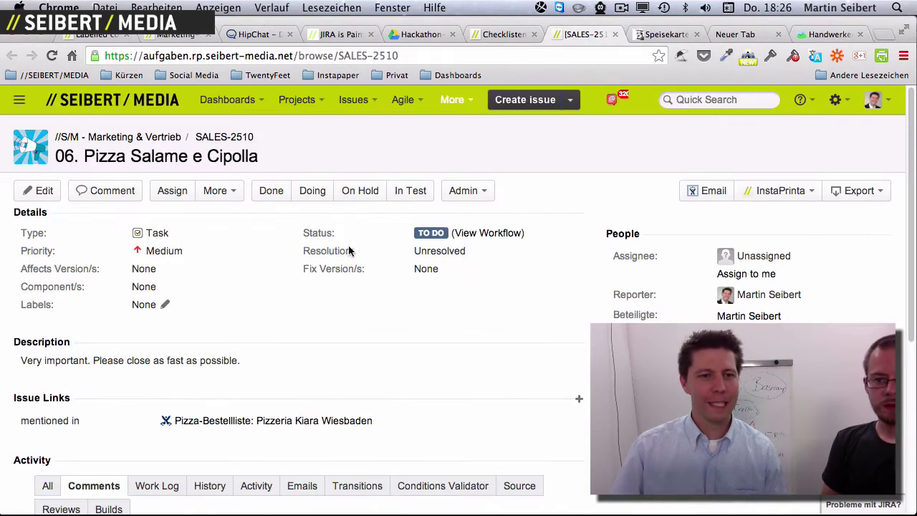
pyautogui.click(356, 103)
pyautogui.click(361, 171)
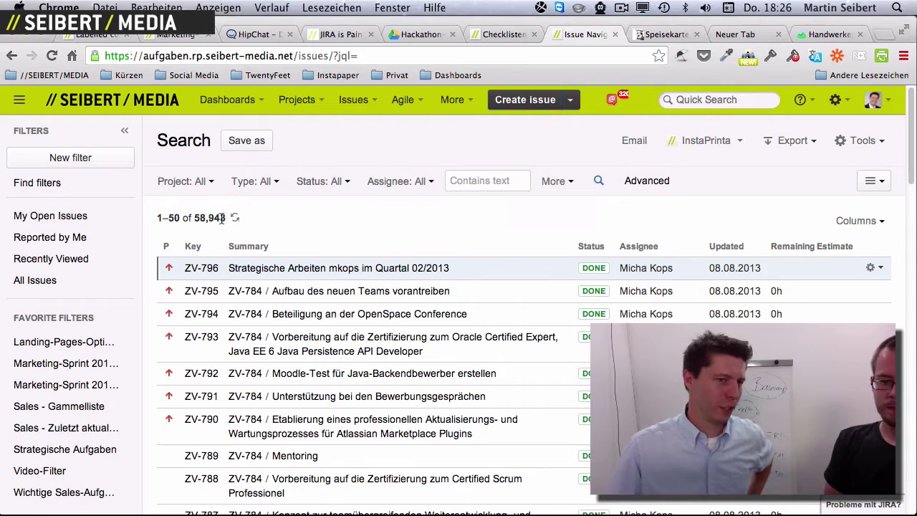
pyautogui.moveTo(226, 218); pyautogui.dragTo(164, 217)
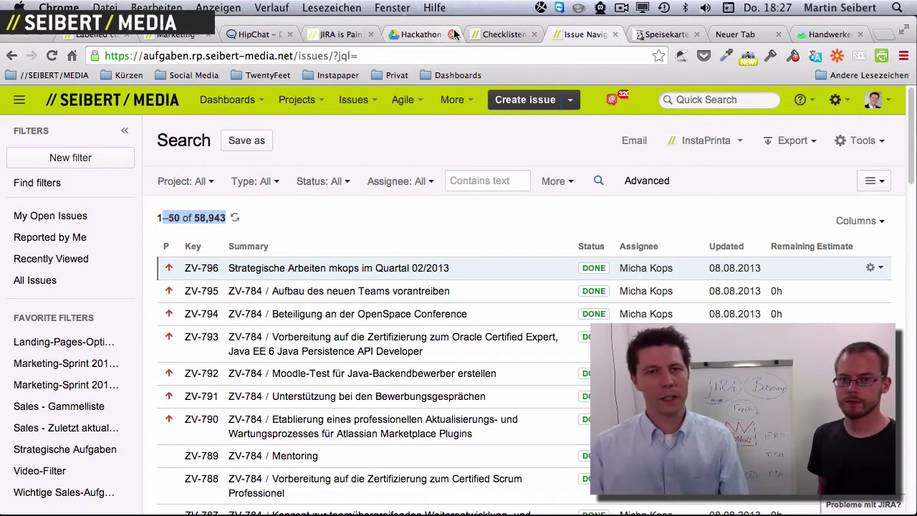
# Open the Marketing-Sprint 2014-05 board, drag SALES-2382 toward In Progress, then open its full issue page.
pyautogui.click(403, 99)
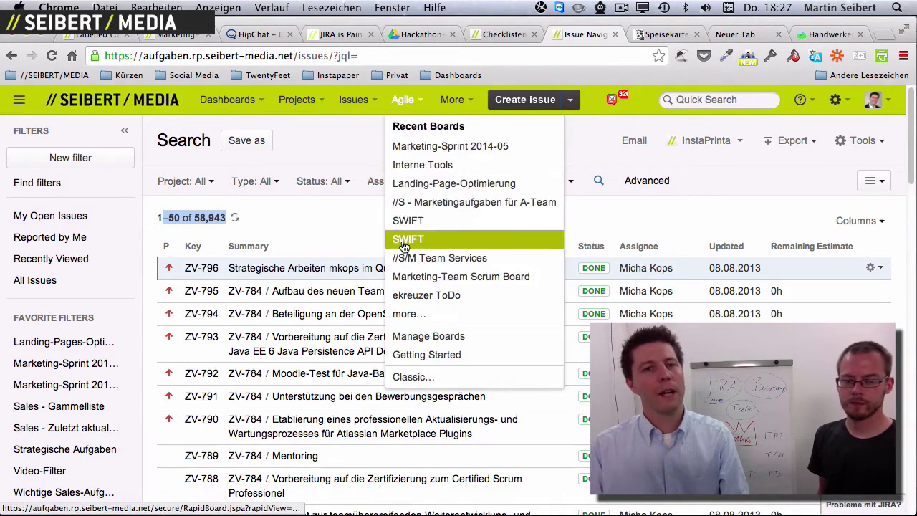
pyautogui.click(427, 149)
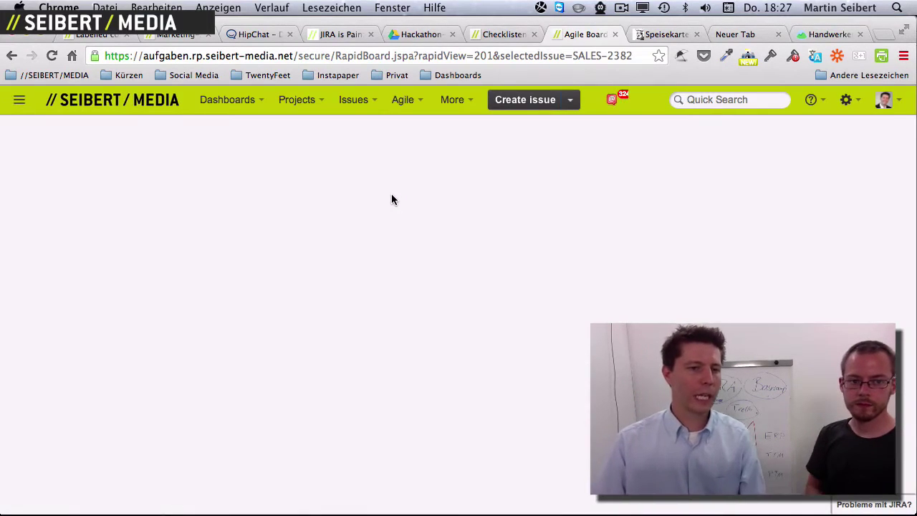
pyautogui.moveTo(180, 281); pyautogui.dragTo(78, 253)
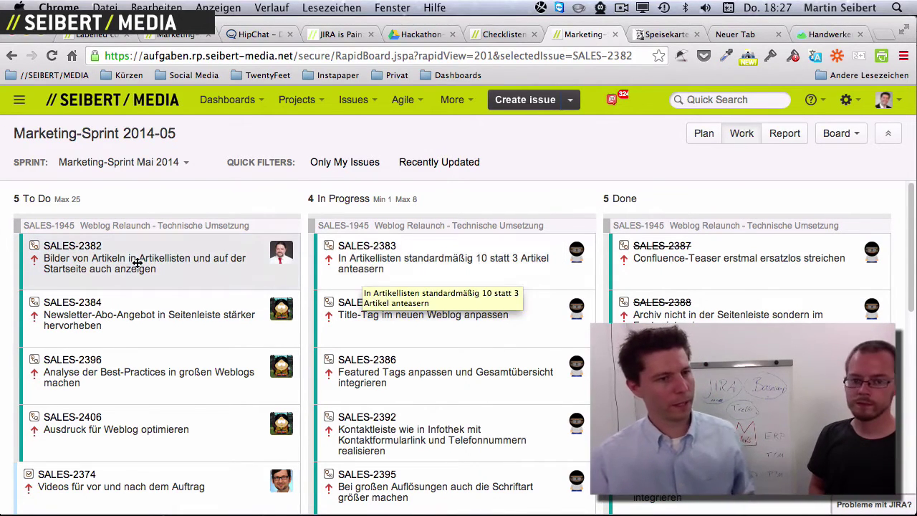
pyautogui.click(84, 248)
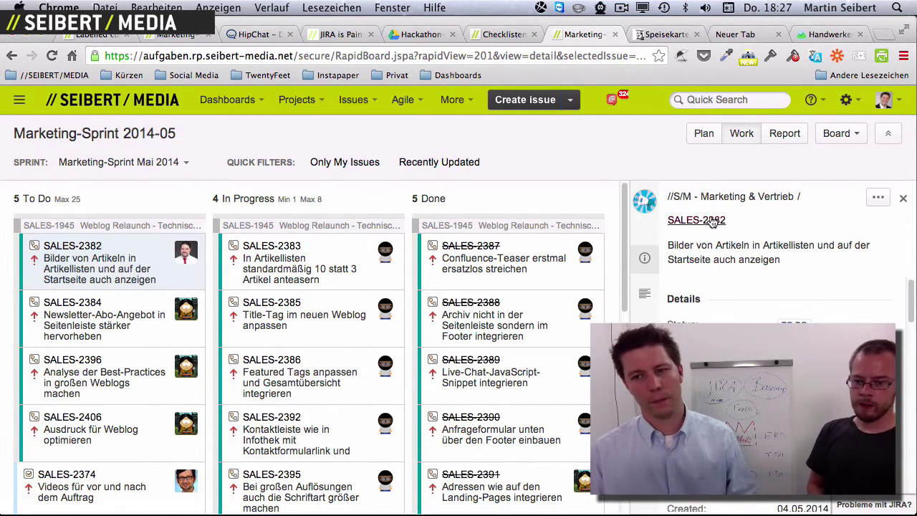
pyautogui.click(695, 221)
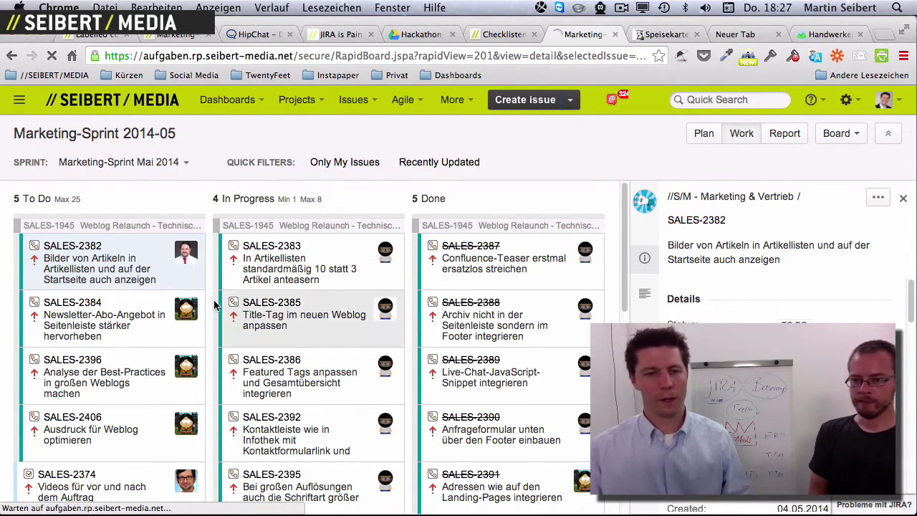